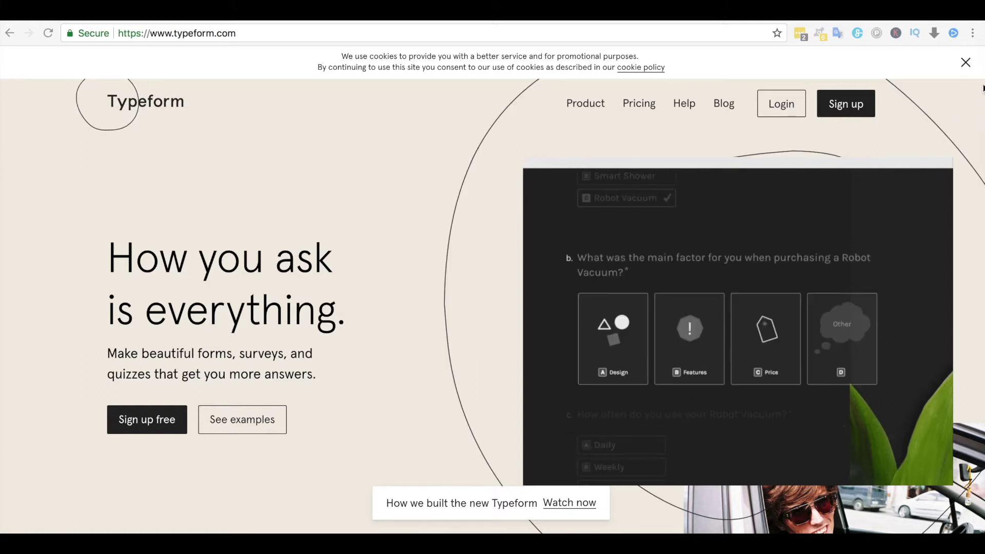
- Dismiss the cookie notice and log in to the Typeform account
{"action": "left_click", "coordinate": [965, 63]}
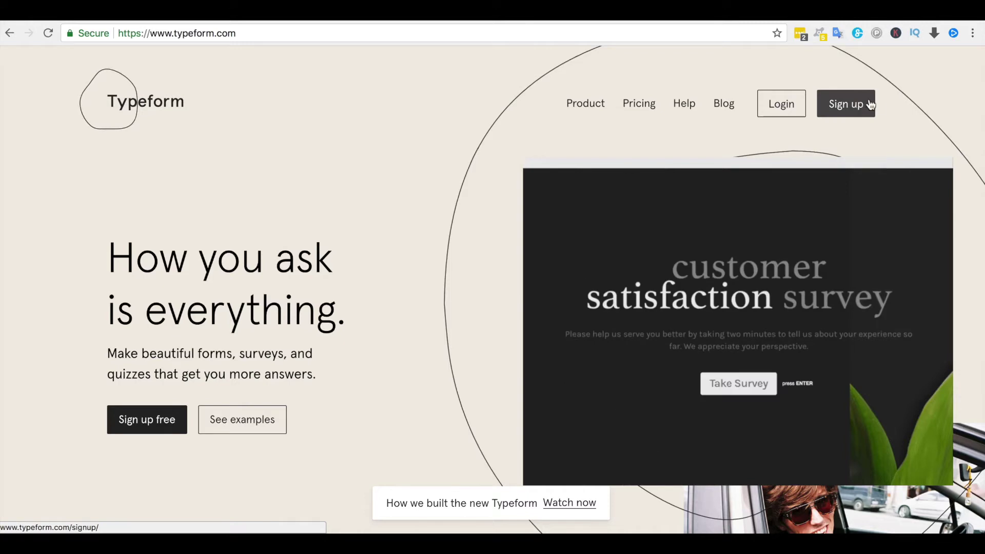
{"action": "left_click", "coordinate": [789, 110]}
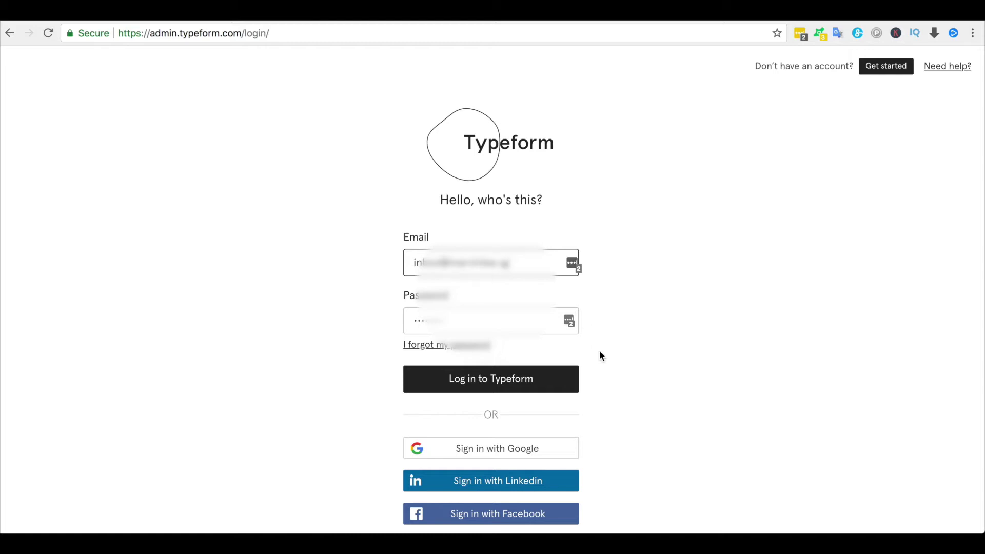
{"action": "left_click", "coordinate": [543, 385]}
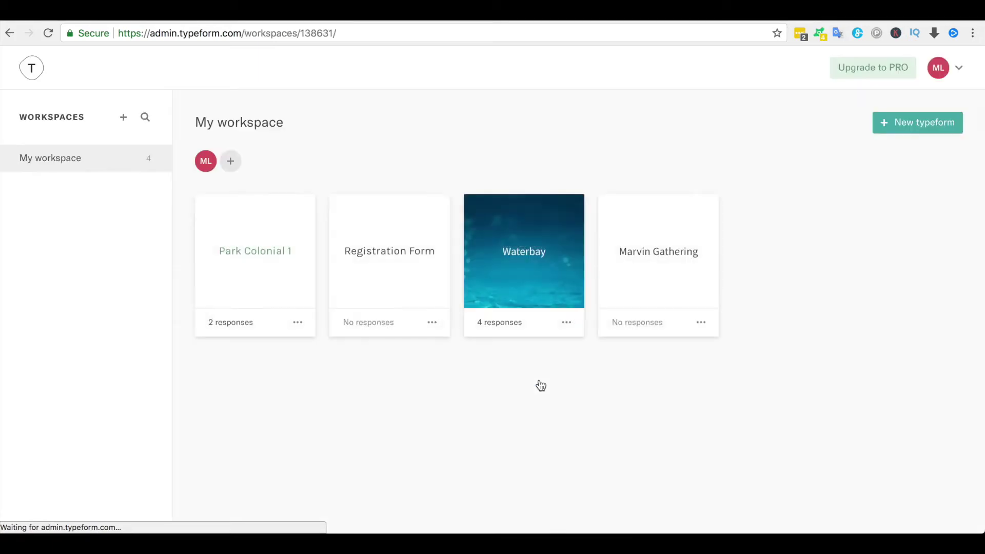
- Open Park Colonial 1 and test its preview by entering a first name, surname and email
{"action": "left_click", "coordinate": [270, 262]}
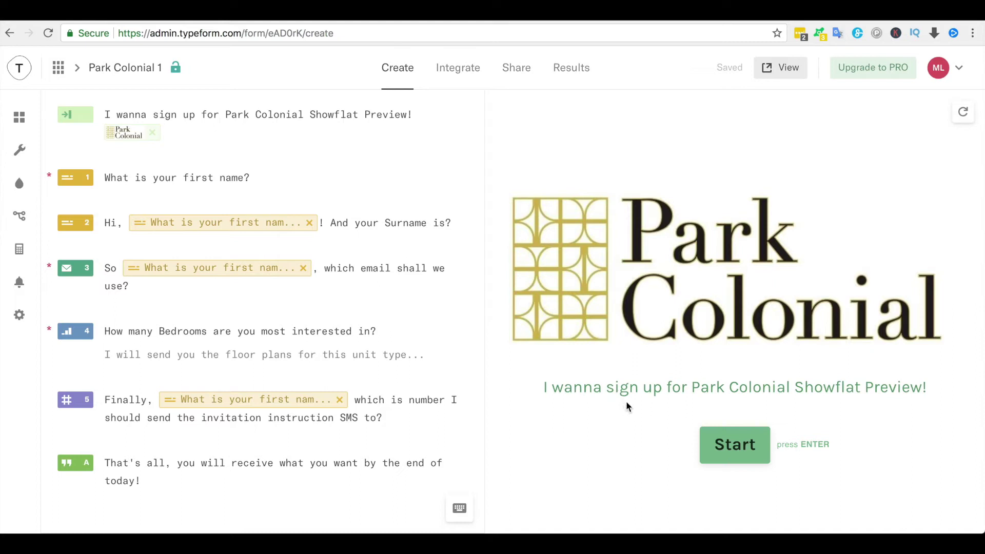
{"action": "left_click", "coordinate": [735, 446]}
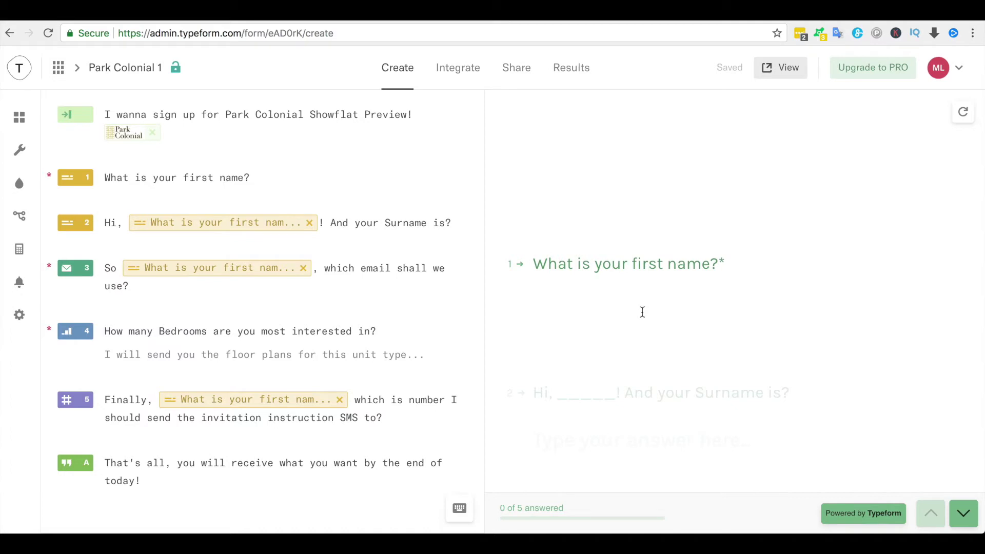
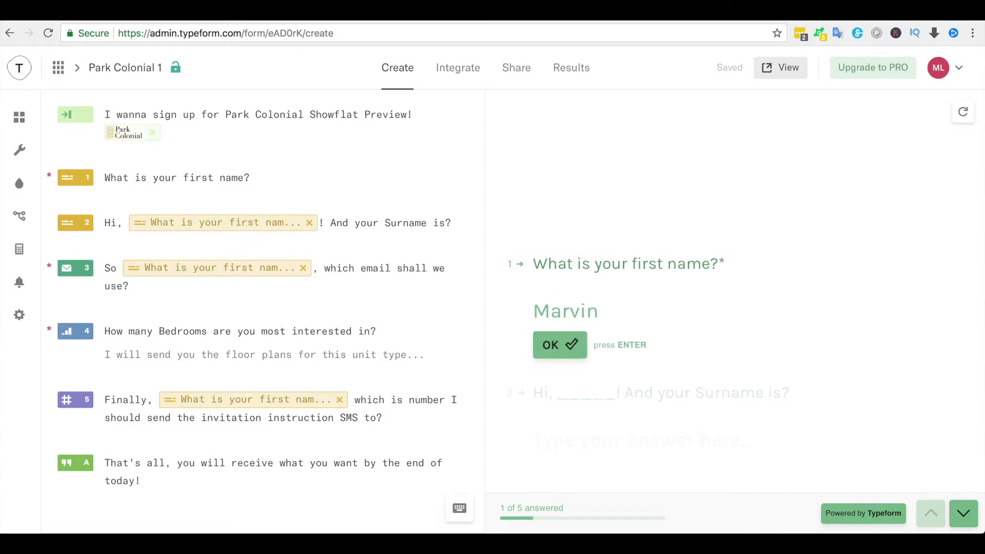
{"action": "key", "text": "Return"}
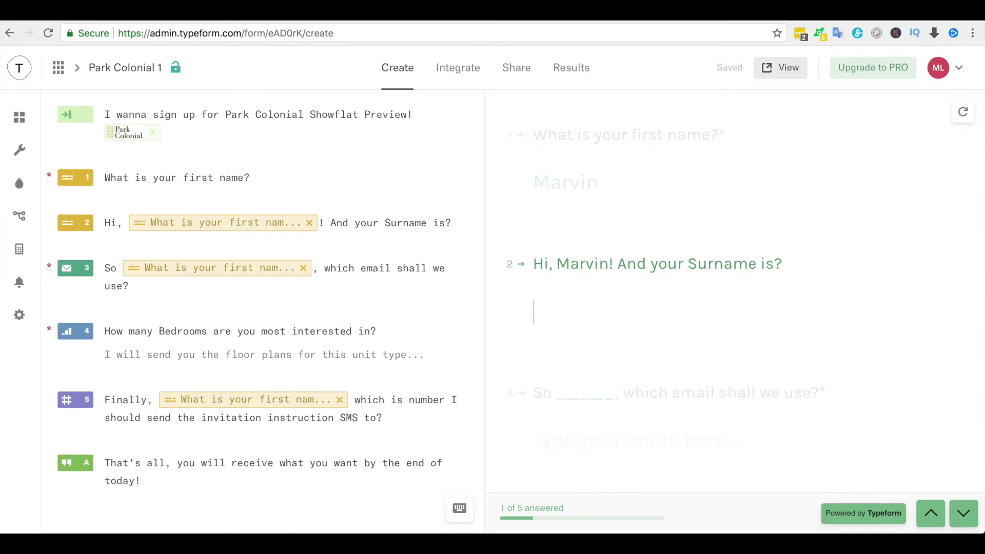
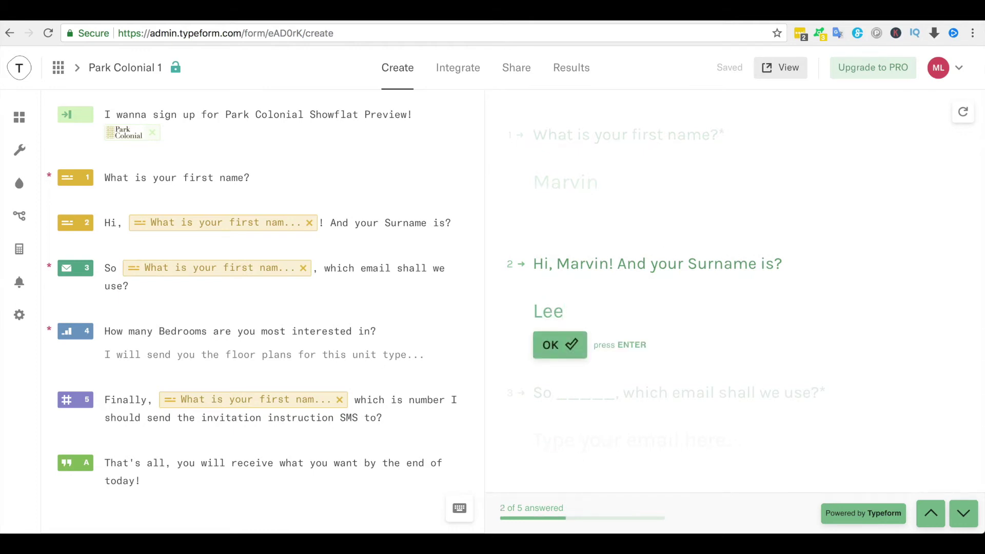
{"action": "key", "text": "Return"}
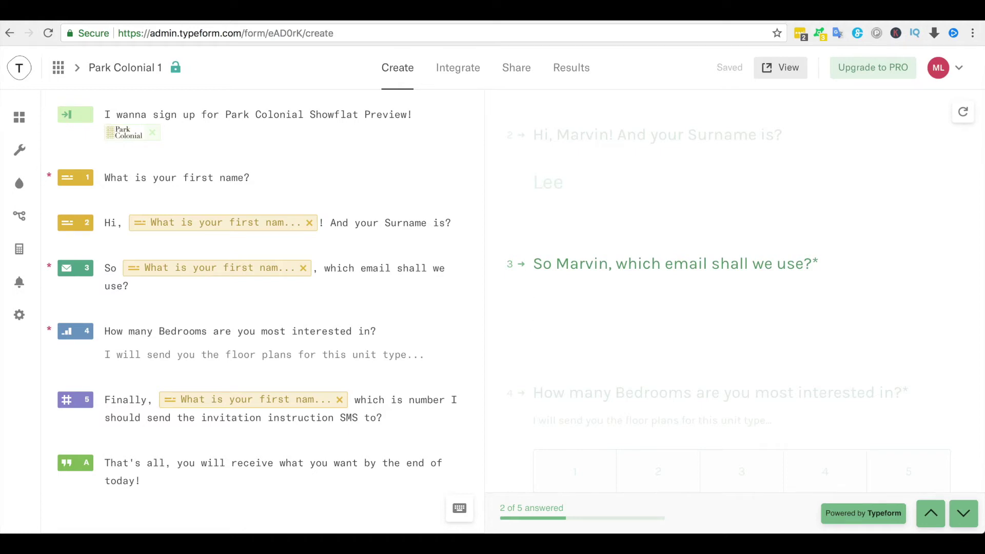
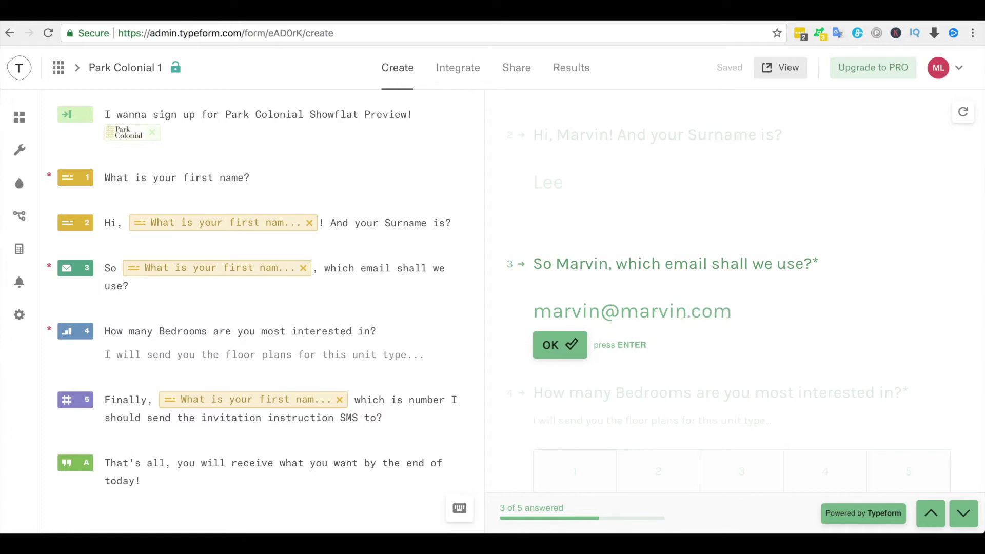
- Finish the test with 4 bedrooms and an 8-digit mobile number, then register and submit
{"action": "key", "text": "Return"}
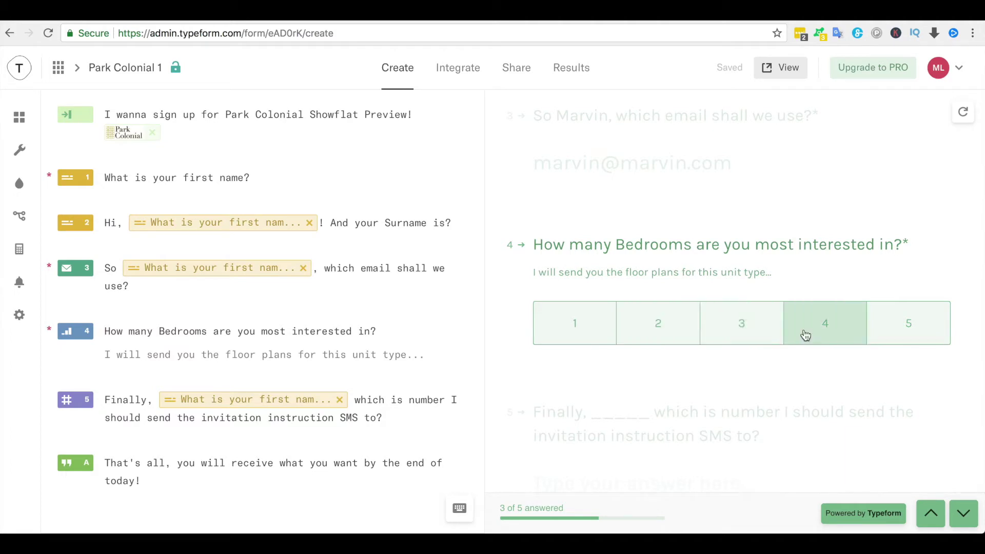
{"action": "left_click", "coordinate": [806, 335]}
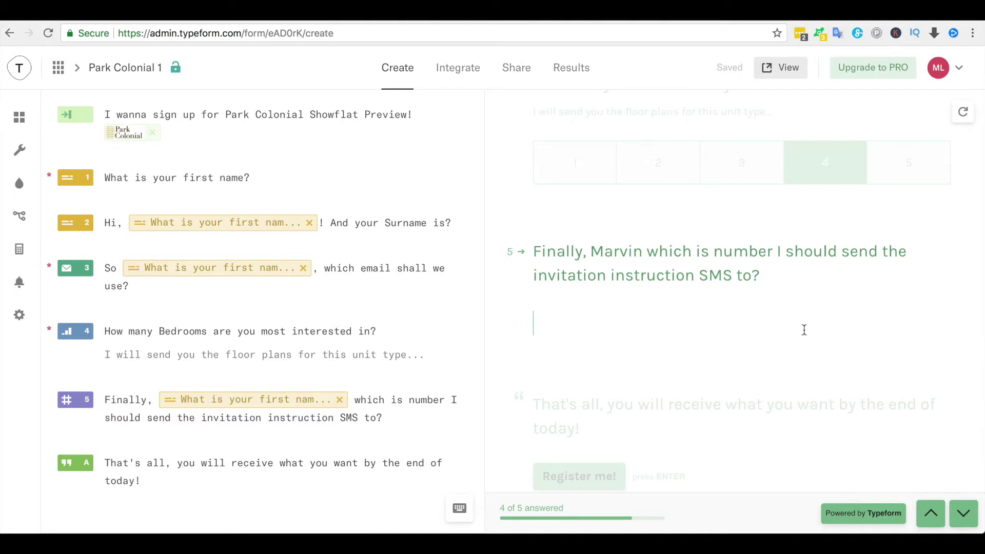
{"action": "type", "text": "844"}
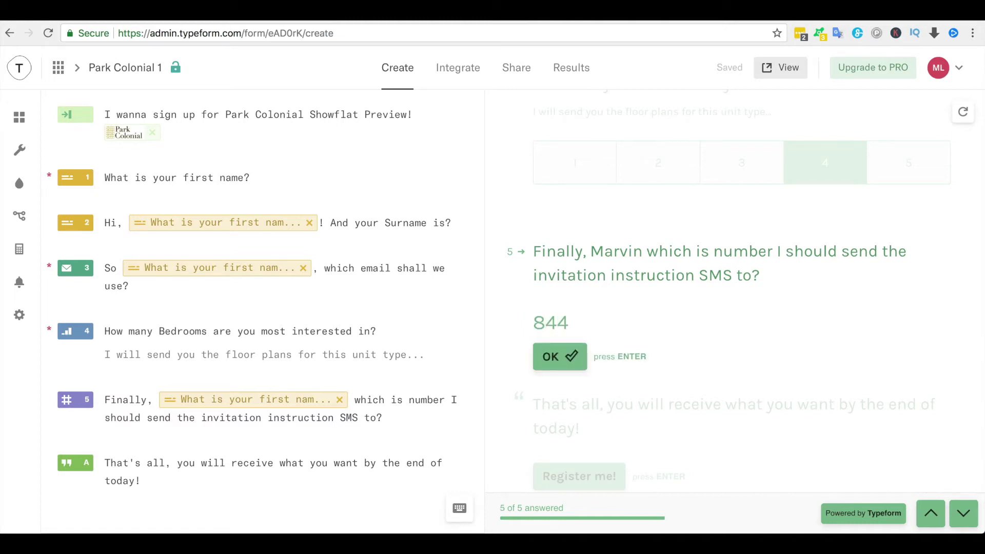
{"action": "type", "text": "45555"}
{"action": "key", "text": "BackSpace"}
{"action": "left_click", "coordinate": [572, 354]}
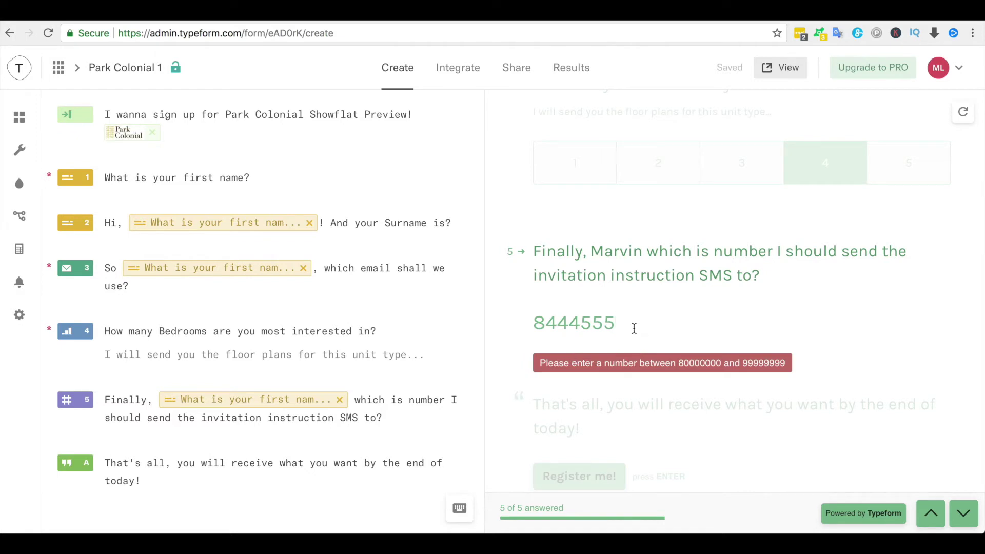
{"action": "type", "text": "5"}
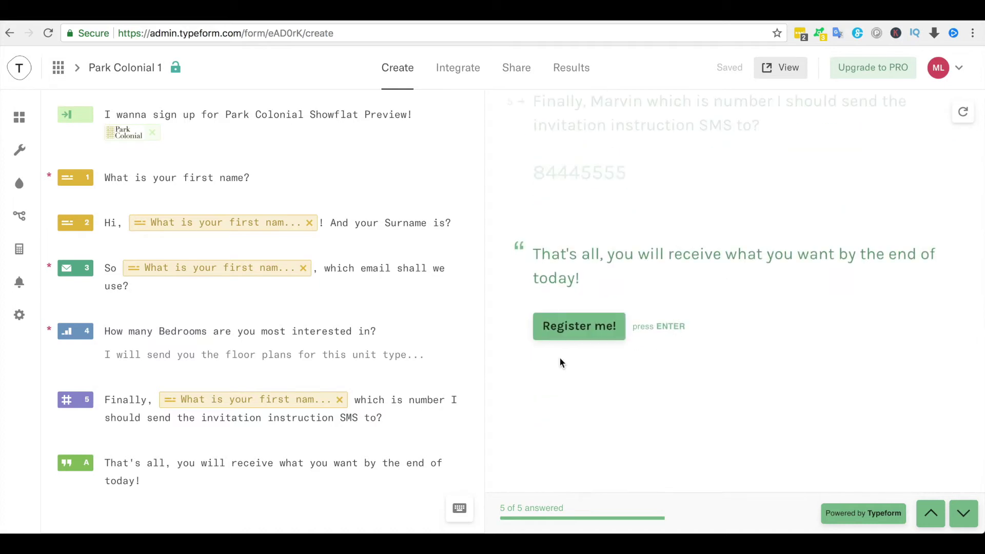
{"action": "left_click", "coordinate": [570, 332]}
{"action": "left_click", "coordinate": [577, 311]}
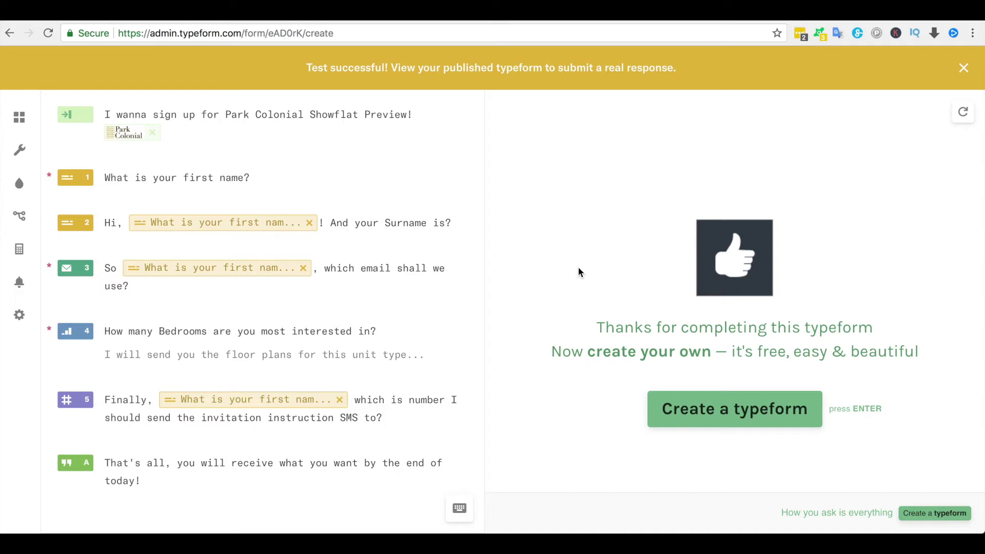
- Review the 12:23 AM and 12:34 AM responses under Park Colonial 1's Results
{"action": "left_click", "coordinate": [576, 68]}
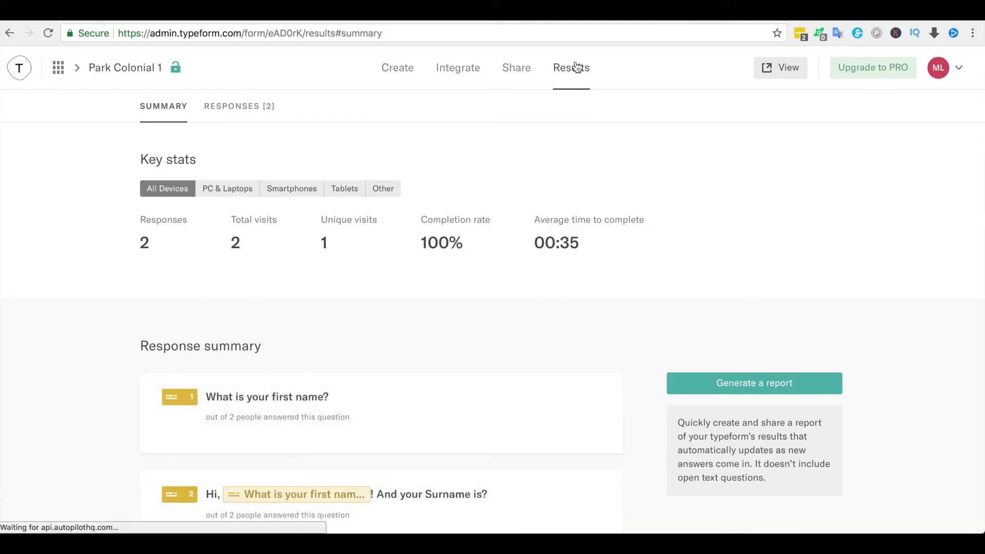
{"action": "left_click", "coordinate": [259, 107]}
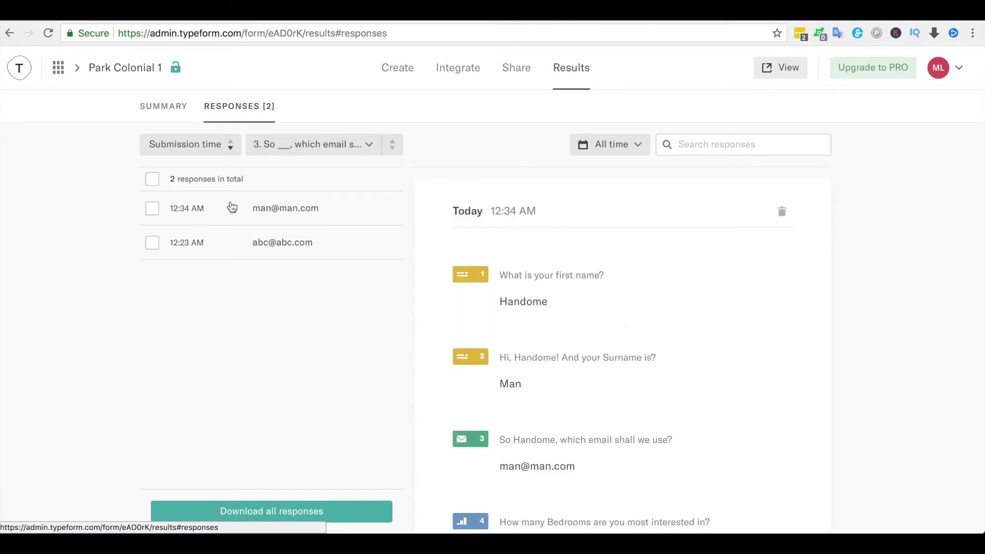
{"action": "left_click", "coordinate": [219, 245]}
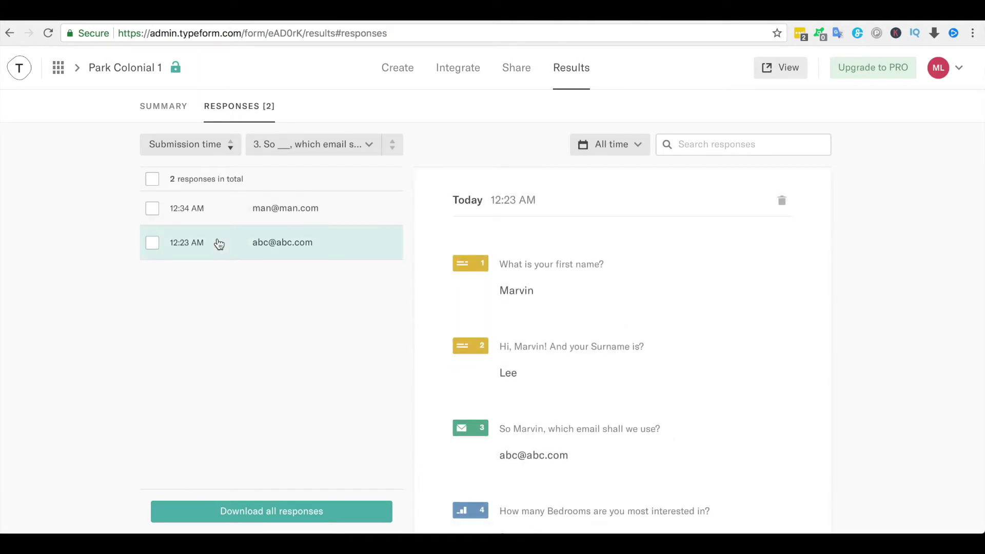
{"action": "left_click", "coordinate": [222, 218]}
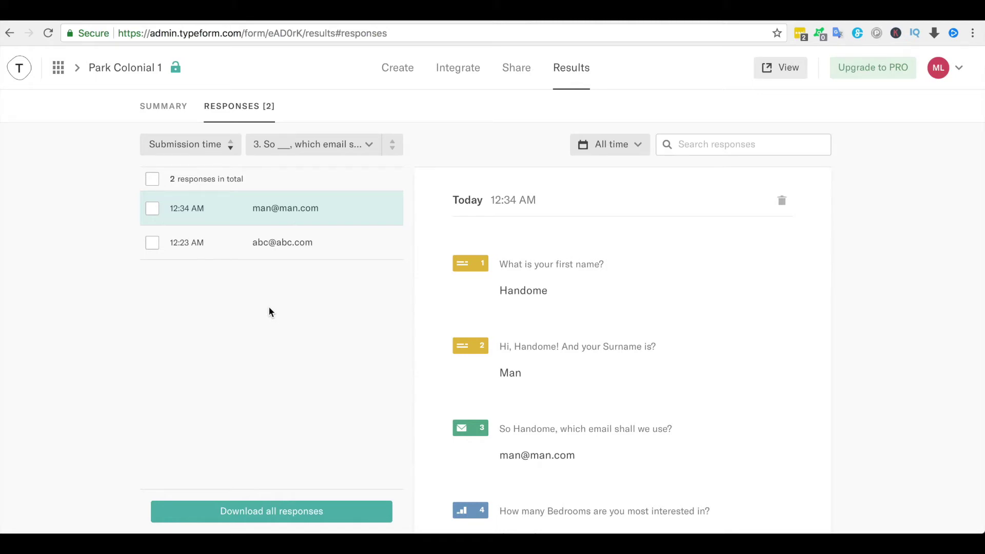
{"action": "left_click", "coordinate": [59, 70]}
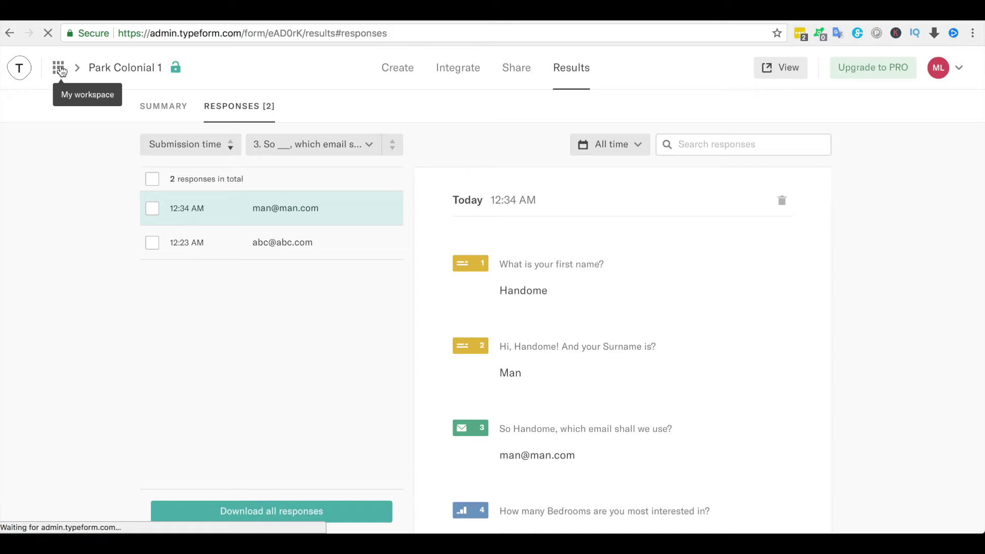
- Browse the template gallery for creating a new typeform
{"action": "left_click", "coordinate": [61, 71]}
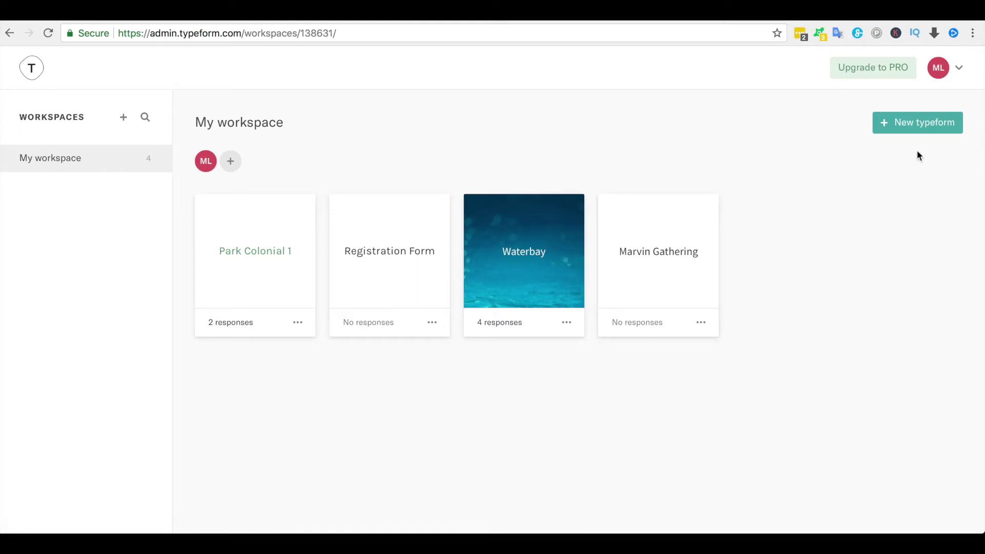
{"action": "left_click", "coordinate": [919, 128]}
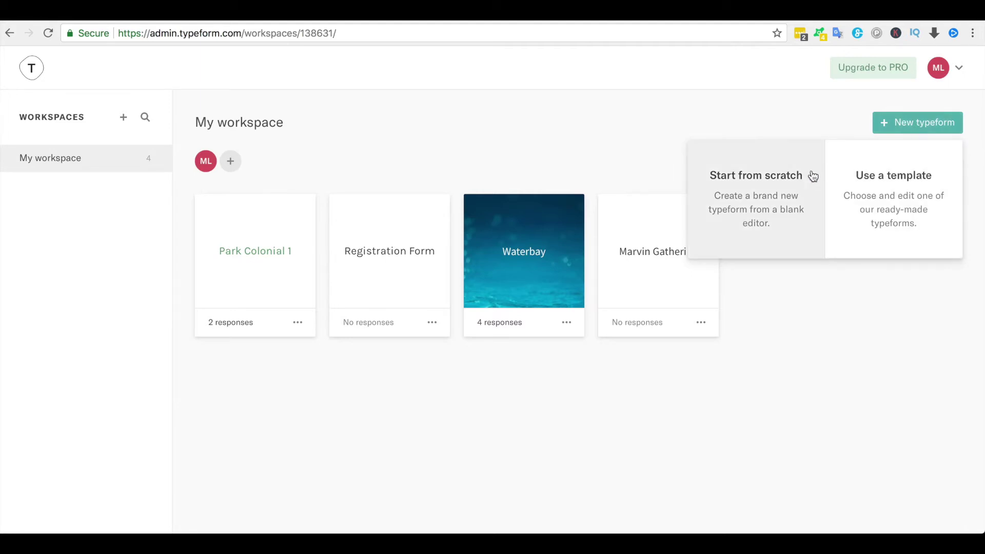
{"action": "left_click", "coordinate": [907, 212]}
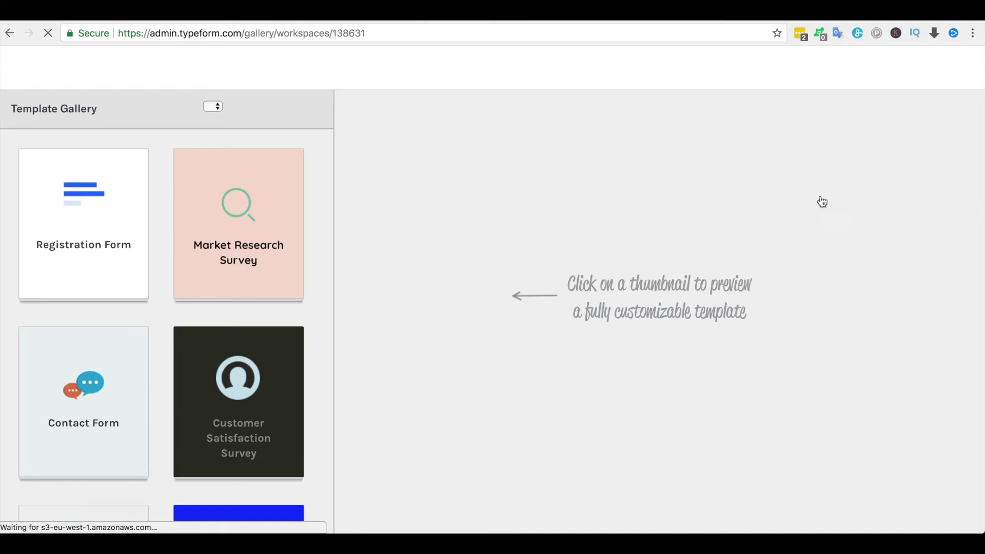
{"action": "scroll", "coordinate": [279, 332], "scroll_direction": "down", "scroll_amount": 10}
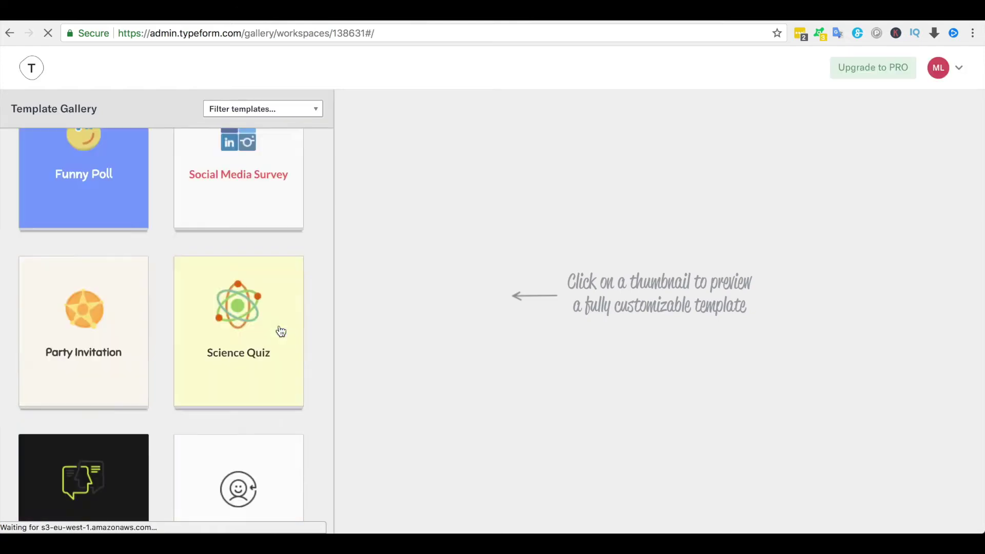
{"action": "scroll", "coordinate": [281, 332], "scroll_direction": "down", "scroll_amount": 20}
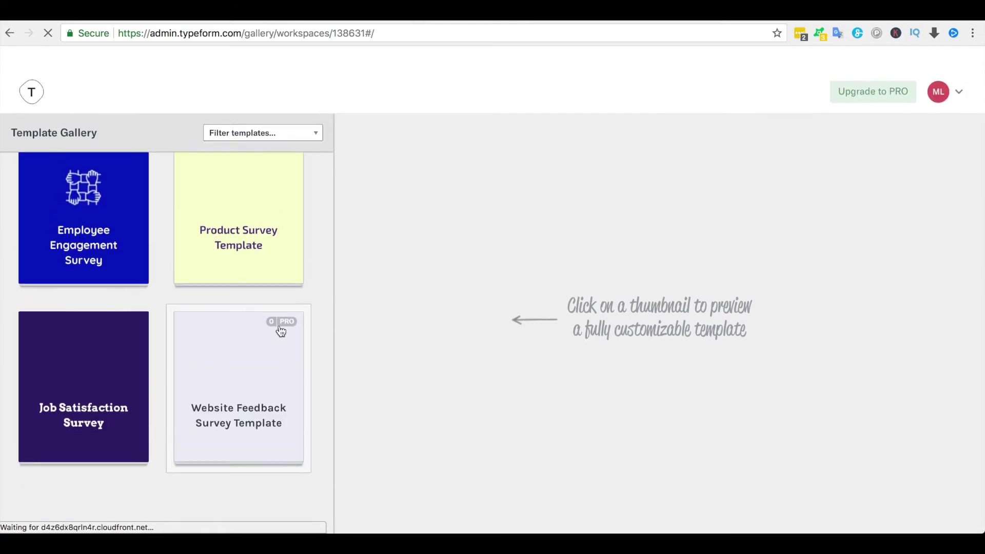
{"action": "scroll", "coordinate": [282, 332], "scroll_direction": "up", "scroll_amount": 20}
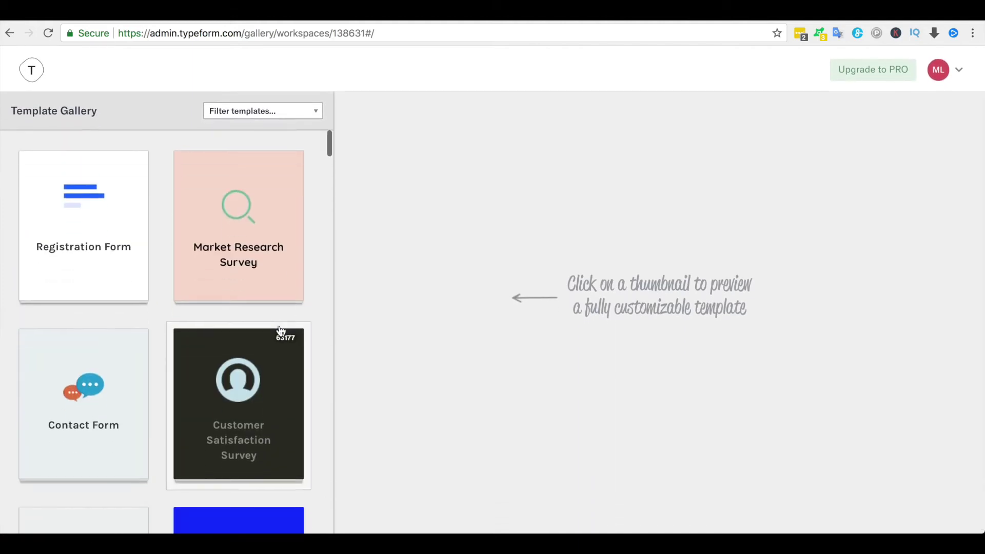
- Preview the Registration Form template from its empty first-name question through to Register
{"action": "left_click", "coordinate": [103, 246]}
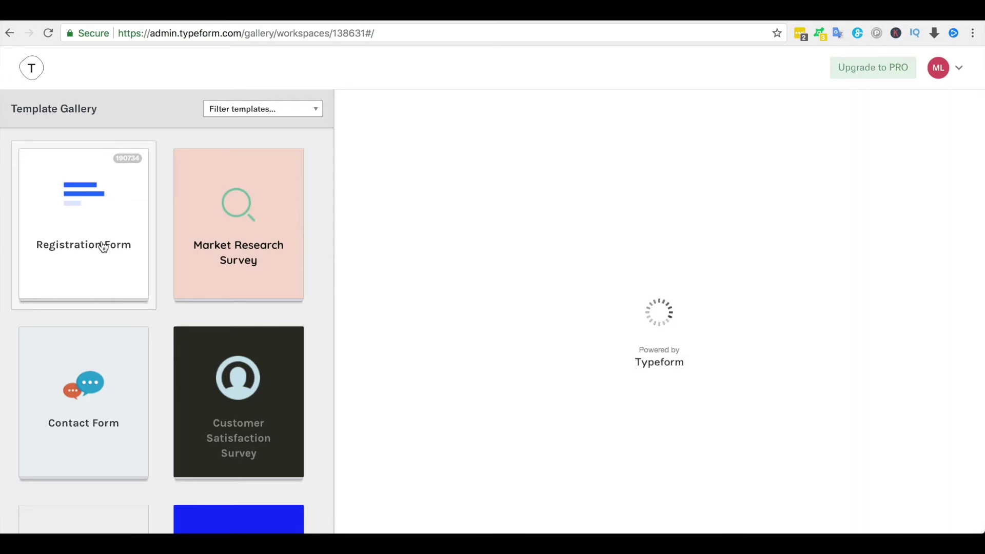
{"action": "left_click", "coordinate": [638, 377]}
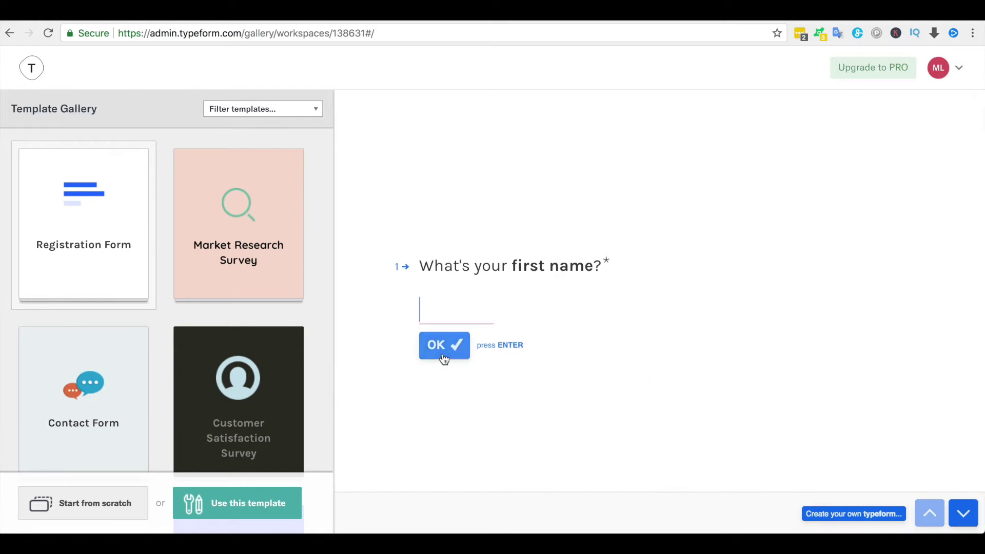
{"action": "left_click", "coordinate": [444, 354]}
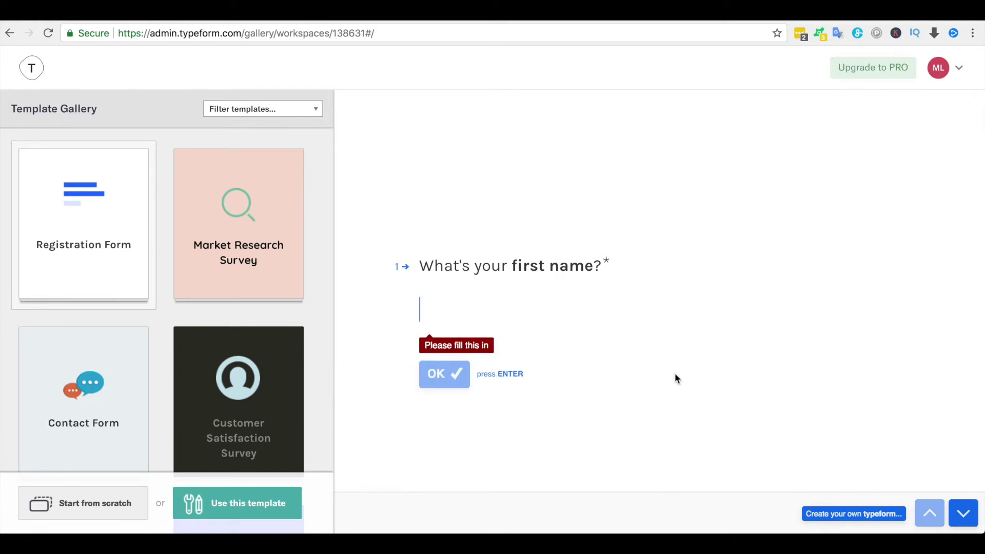
{"action": "scroll", "coordinate": [675, 359], "scroll_direction": "down", "scroll_amount": 2}
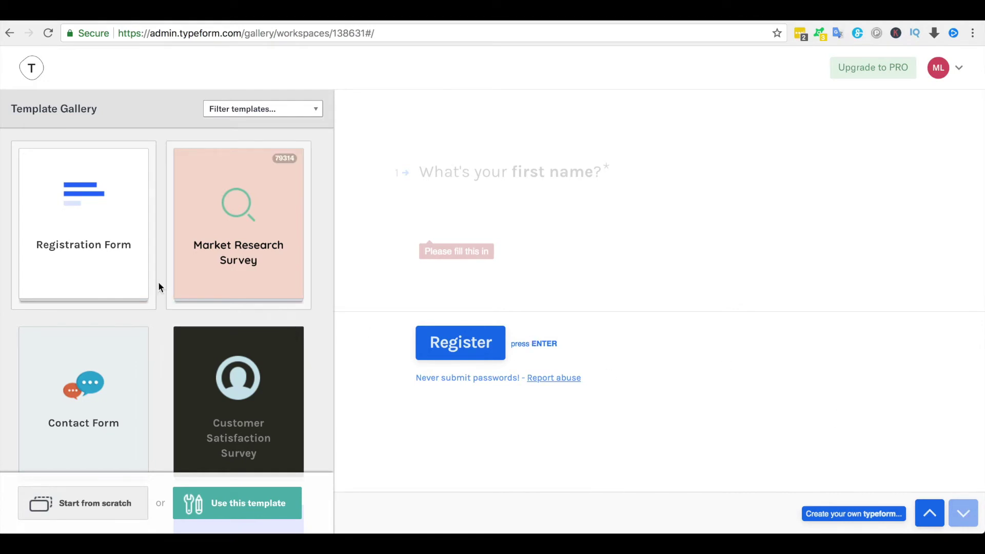
{"action": "scroll", "coordinate": [136, 289], "scroll_direction": "down", "scroll_amount": 3}
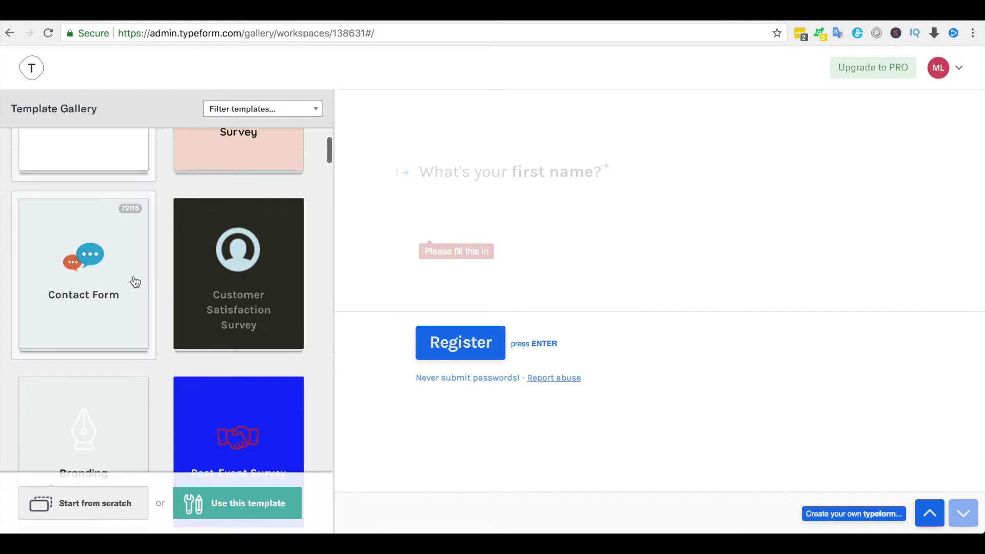
{"action": "scroll", "coordinate": [134, 279], "scroll_direction": "up", "scroll_amount": 3}
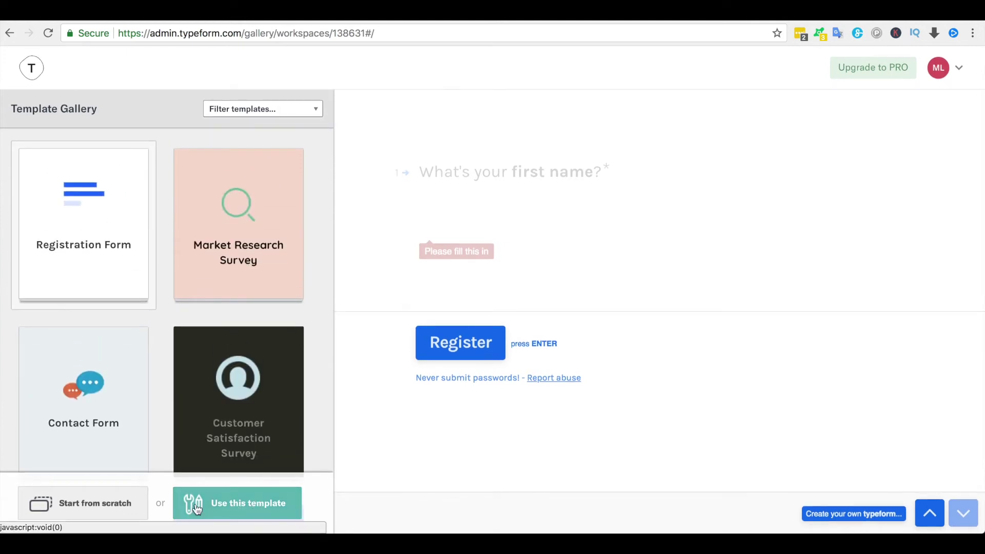
- Create a new typeform from scratch named 'Park Colonial 2'
{"action": "left_click", "coordinate": [124, 515]}
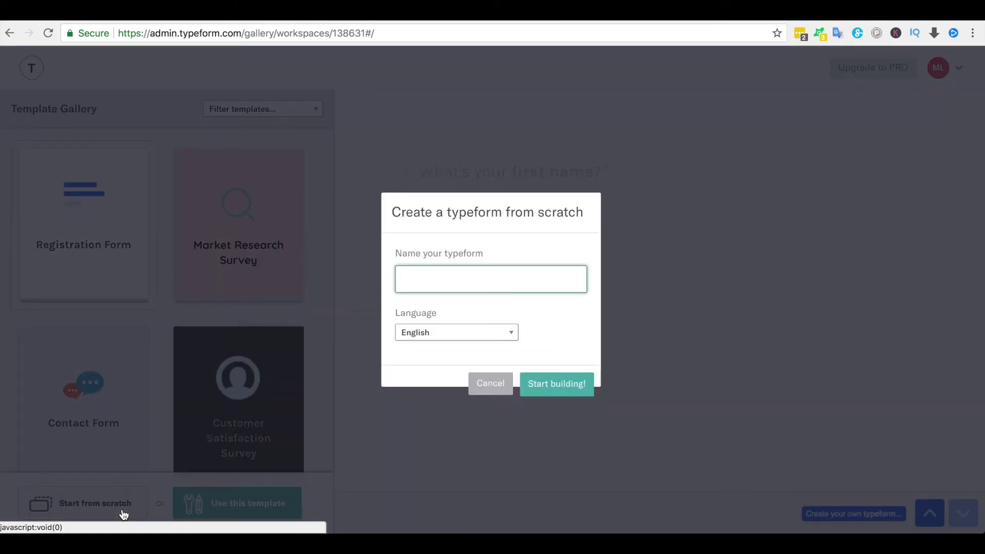
{"action": "type", "text": "Park"}
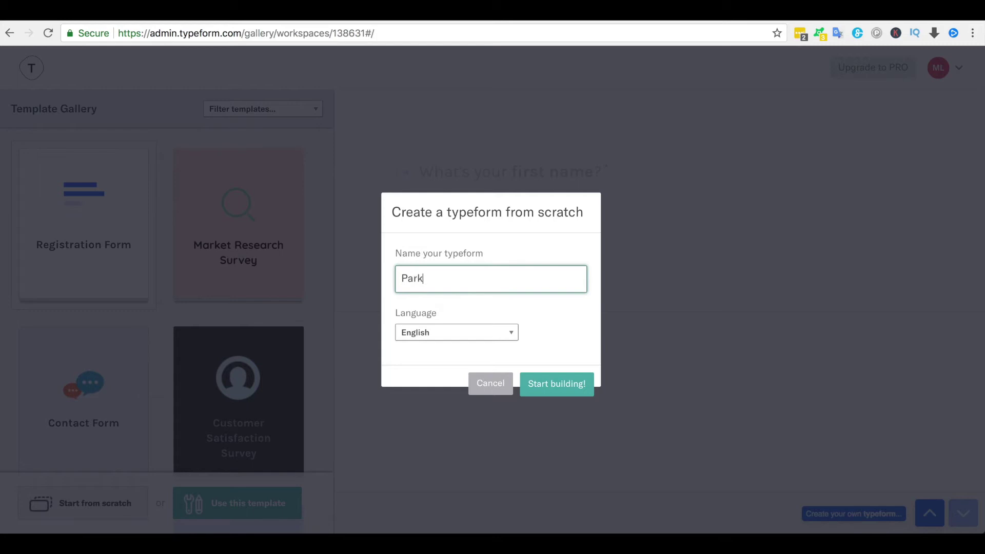
{"action": "type", "text": " Colonial 2"}
{"action": "left_click", "coordinate": [550, 384]}
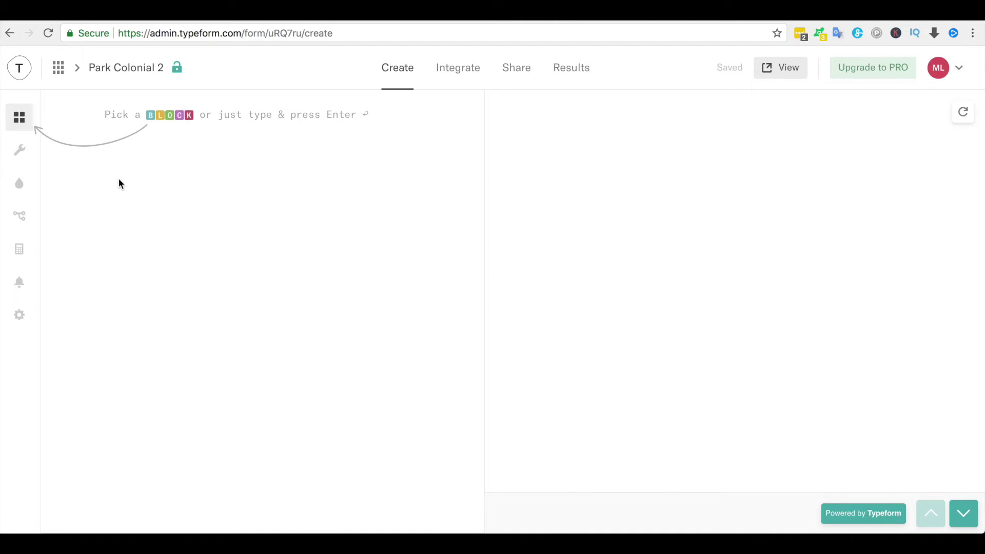
- Add a Welcome Screen reading 'I wanna sign up for the Showflat Preview!'
{"action": "left_click", "coordinate": [21, 121]}
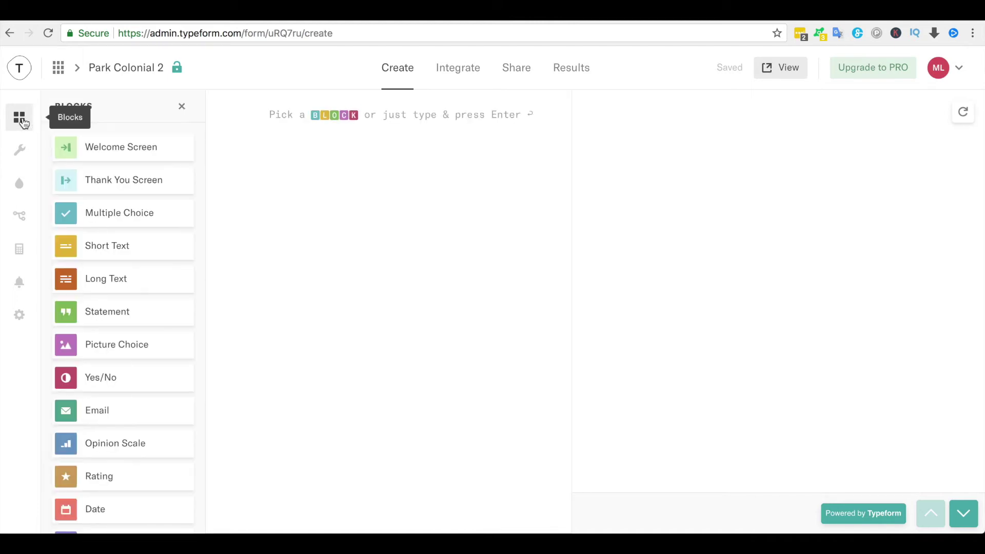
{"action": "scroll", "coordinate": [145, 313], "scroll_direction": "down", "scroll_amount": 5}
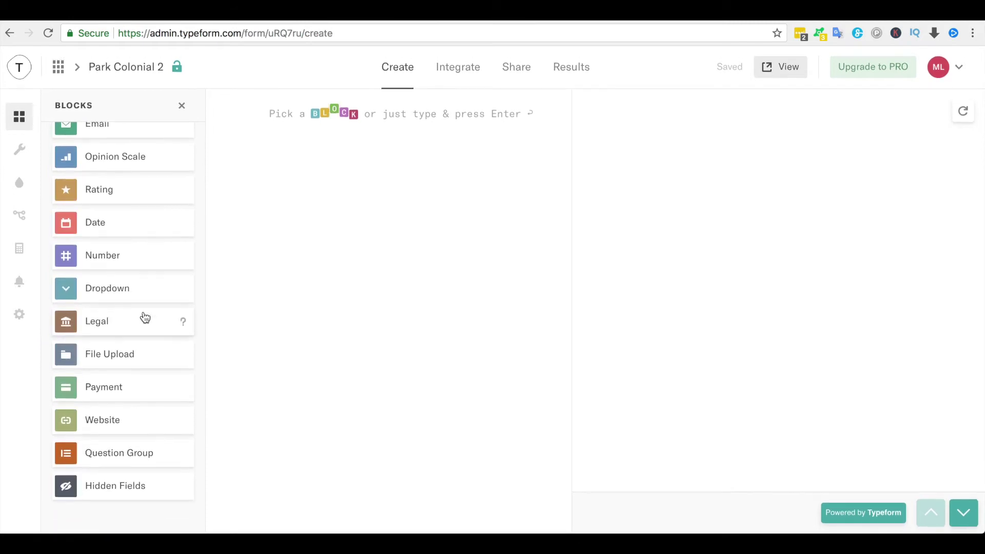
{"action": "scroll", "coordinate": [145, 319], "scroll_direction": "up", "scroll_amount": 5}
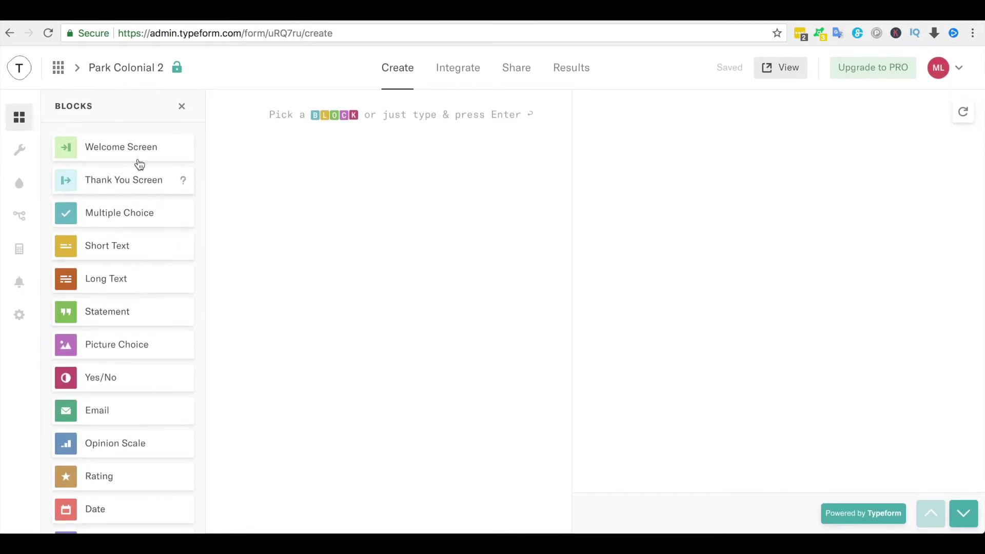
{"action": "left_click_drag", "start_coordinate": [137, 152], "coordinate": [315, 204]}
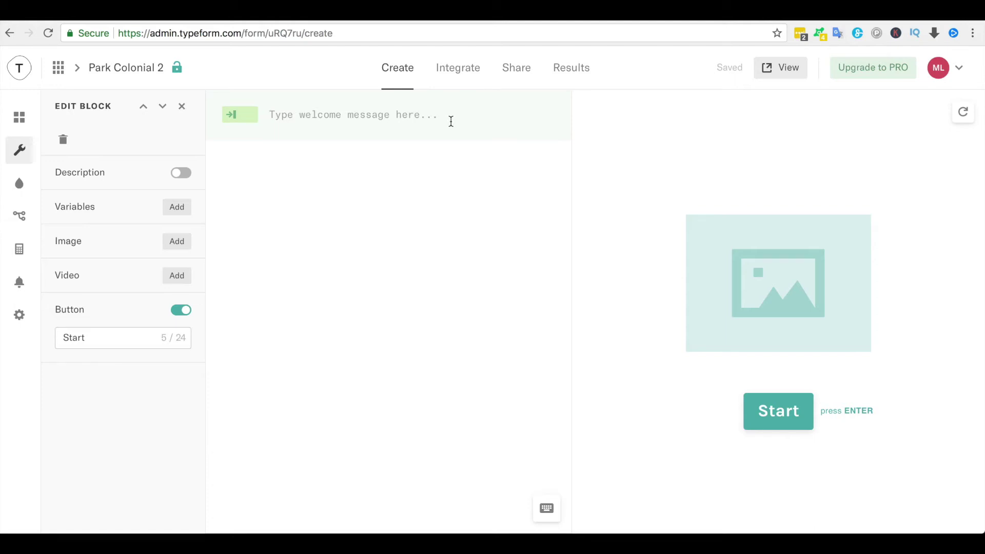
{"action": "type", "text": "I wanna sign "}
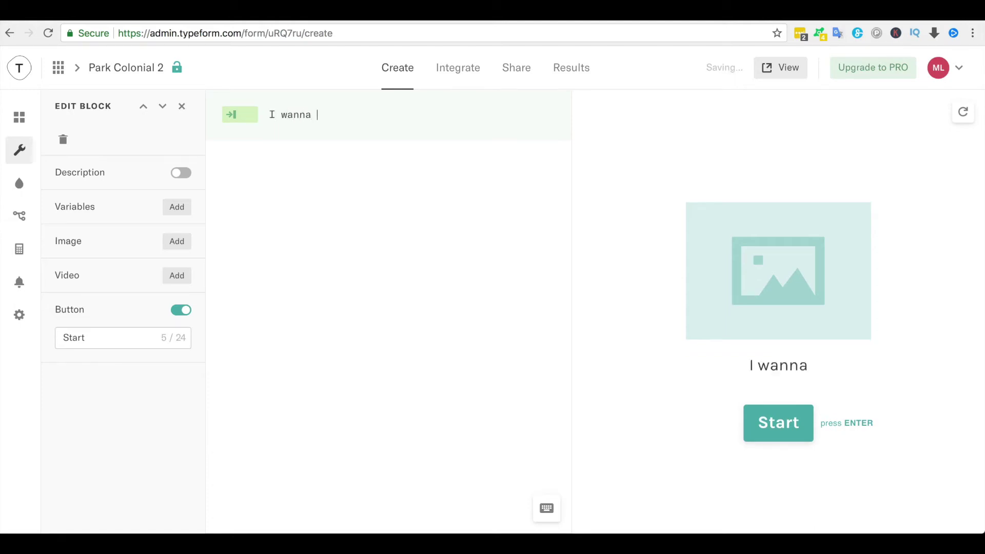
{"action": "type", "text": "up"}
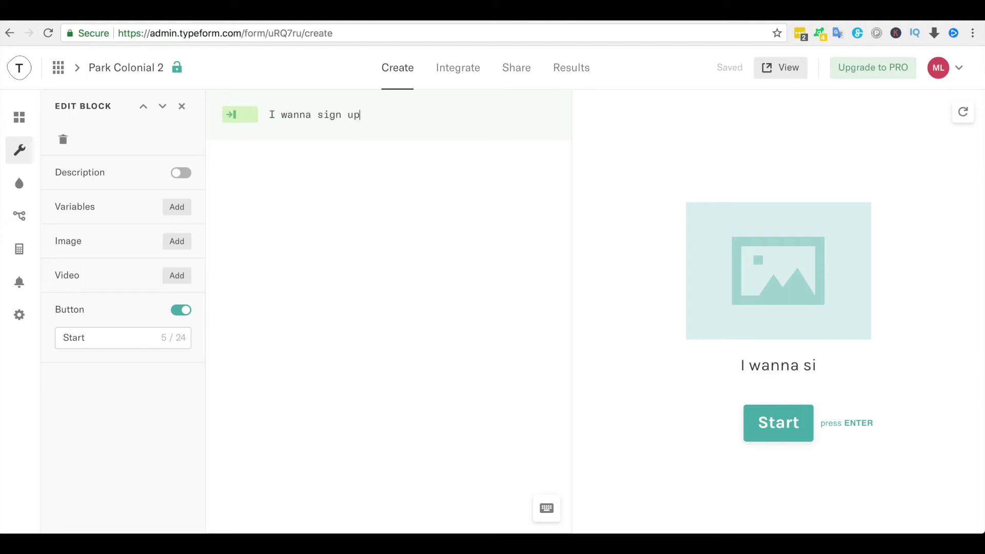
{"action": "type", "text": " for the Shopw"}
{"action": "key", "text": "BackSpace"}
{"action": "key", "text": "BackSpace"}
{"action": "type", "text": "w"}
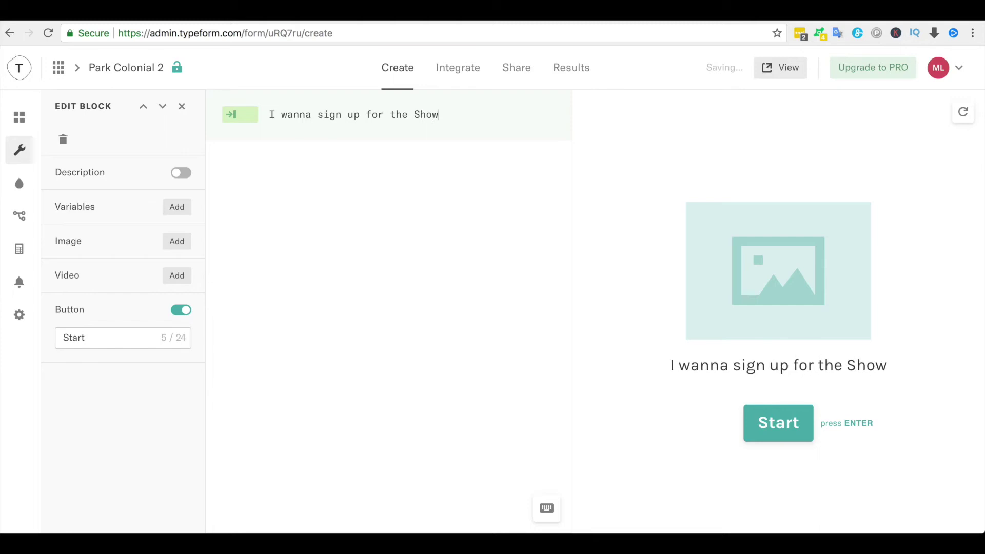
{"action": "type", "text": "flat "}
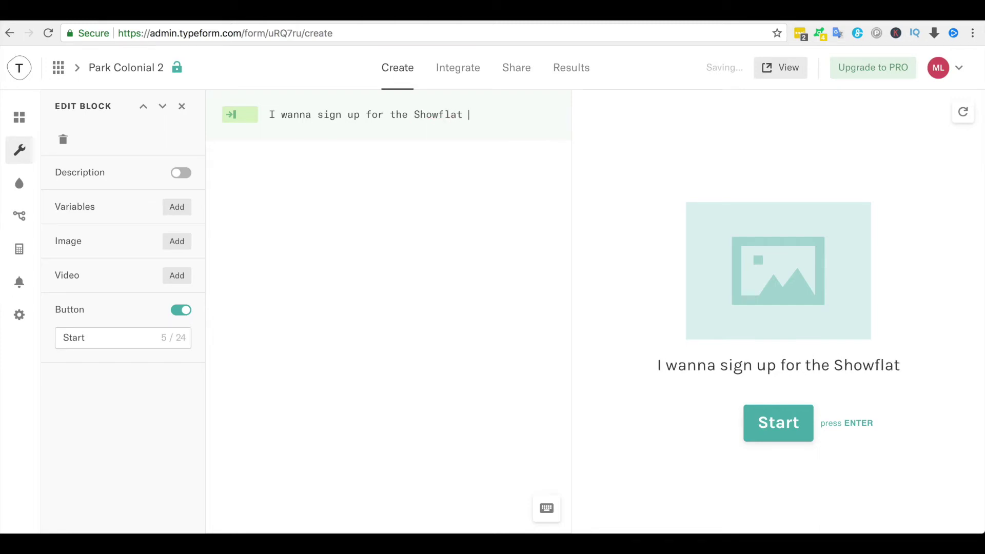
{"action": "type", "text": "Preview"}
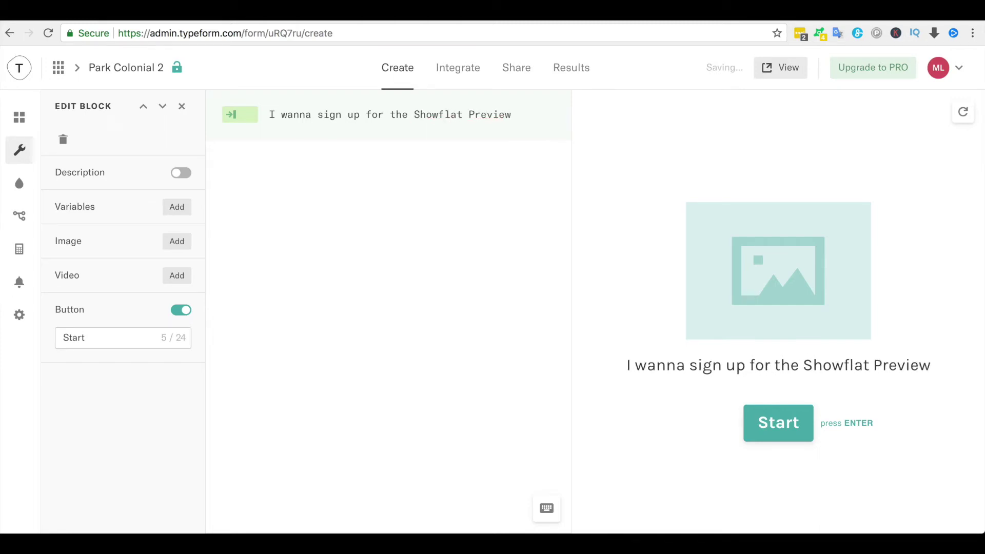
{"action": "type", "text": "!"}
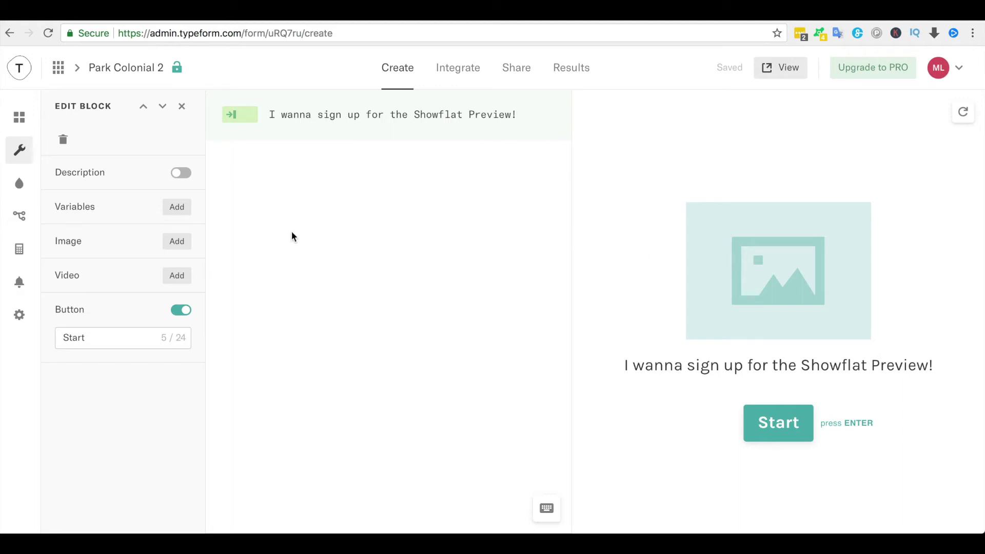
- Upload NE-LOGO.png from the computer as the welcome screen image
{"action": "left_click", "coordinate": [177, 241]}
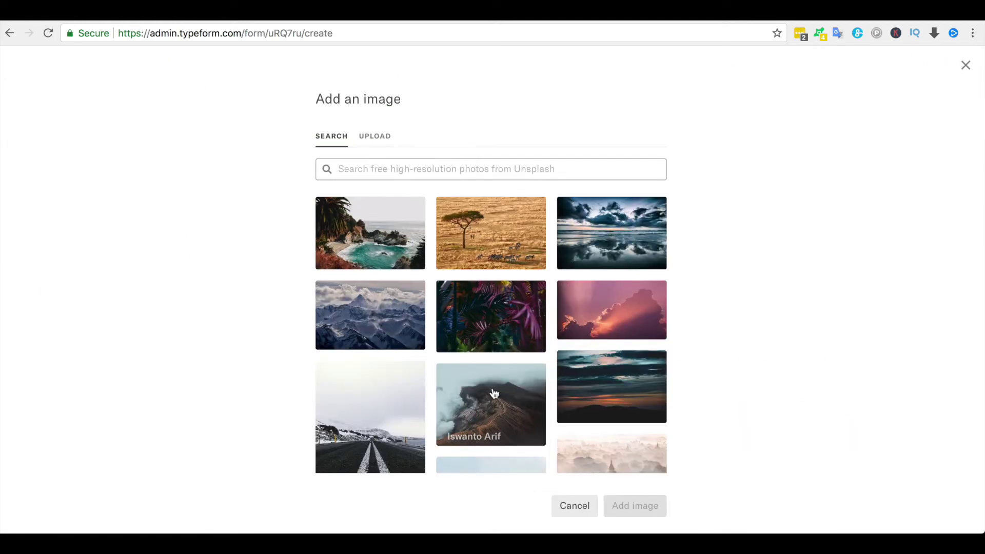
{"action": "left_click", "coordinate": [365, 136]}
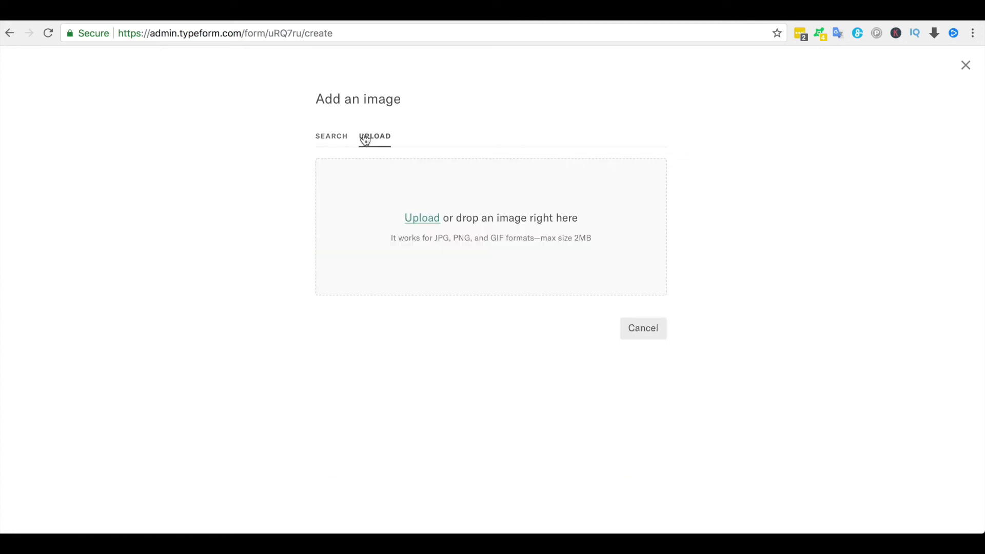
{"action": "left_click", "coordinate": [410, 222]}
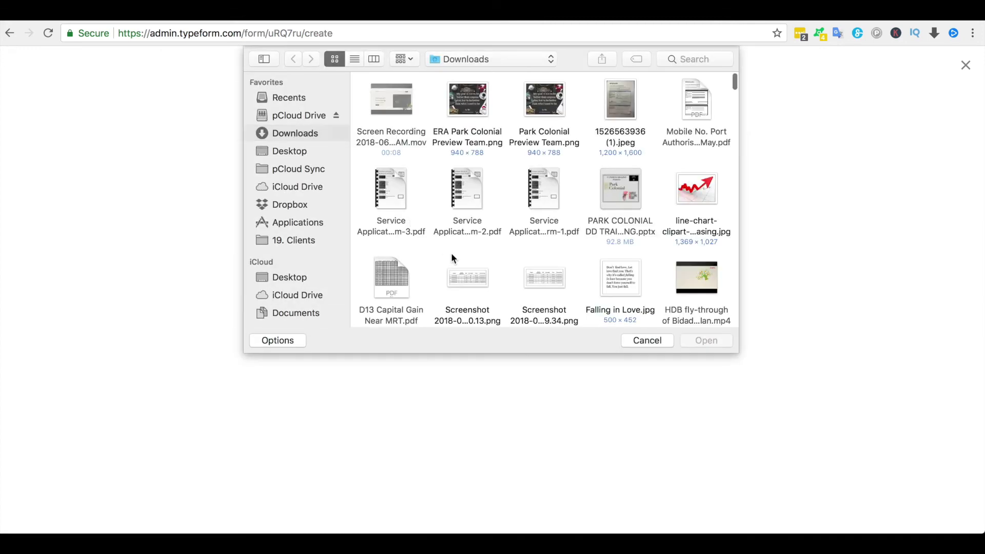
{"action": "scroll", "coordinate": [451, 253], "scroll_direction": "down", "scroll_amount": 10}
{"action": "scroll", "coordinate": [452, 254], "scroll_direction": "down", "scroll_amount": 15}
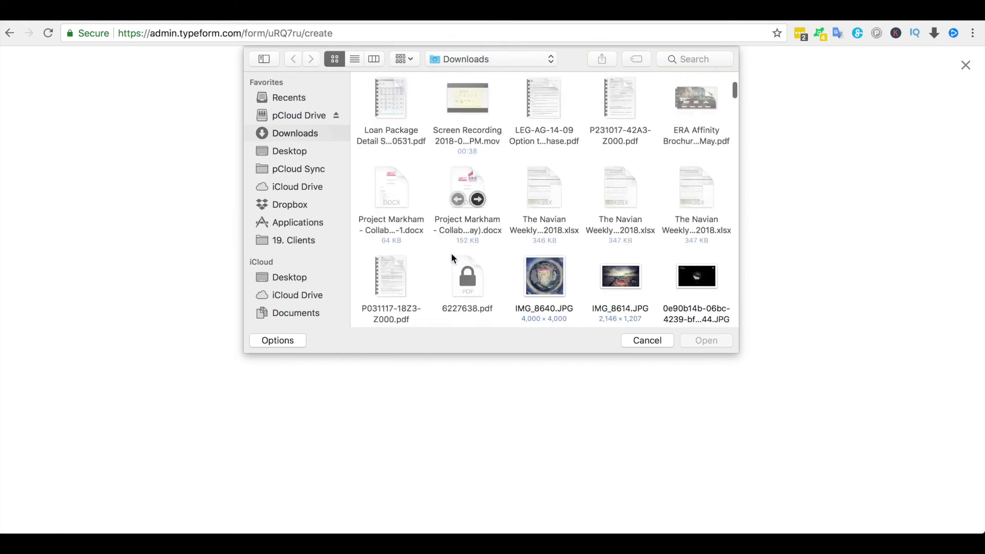
{"action": "scroll", "coordinate": [452, 254], "scroll_direction": "down", "scroll_amount": 3}
{"action": "scroll", "coordinate": [452, 254], "scroll_direction": "up", "scroll_amount": 8}
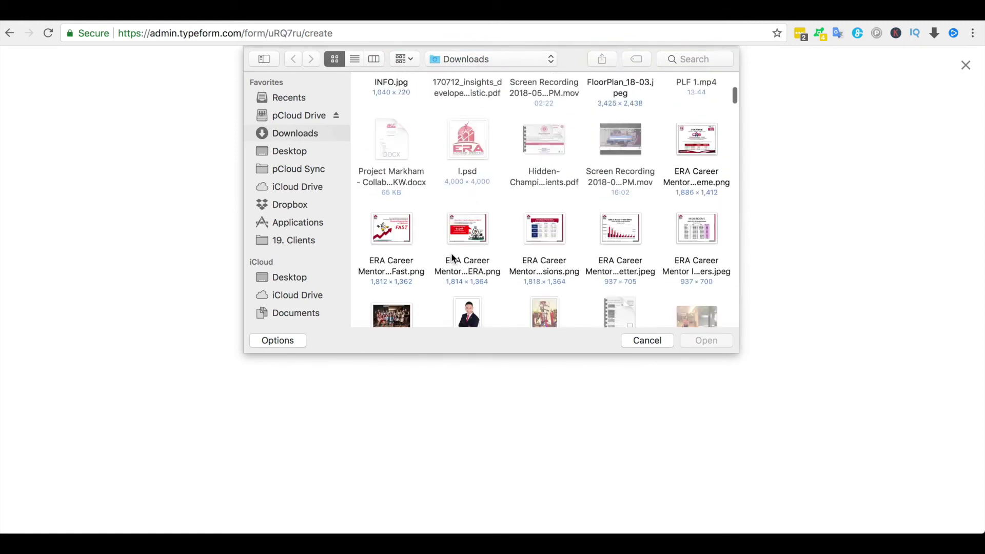
{"action": "left_click", "coordinate": [616, 154]}
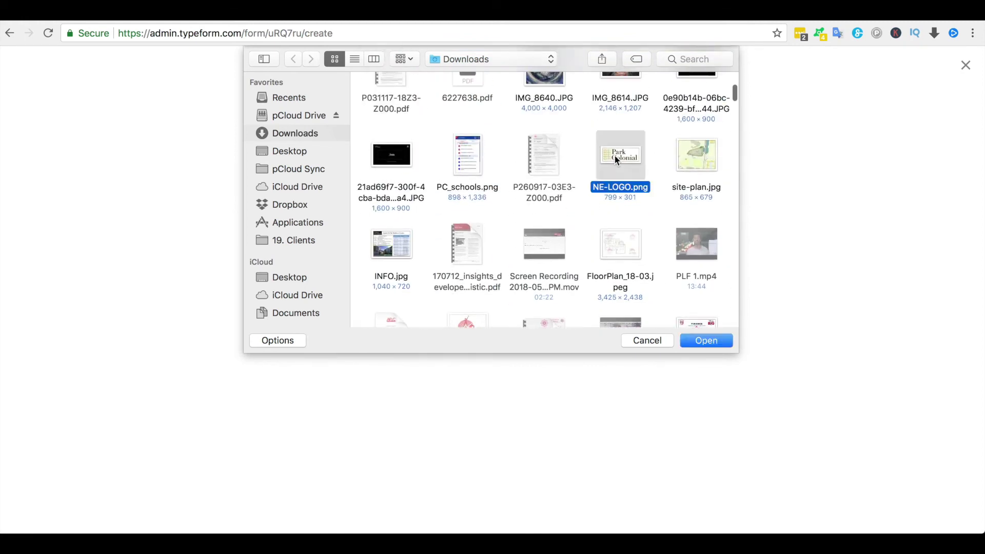
{"action": "left_click", "coordinate": [699, 334]}
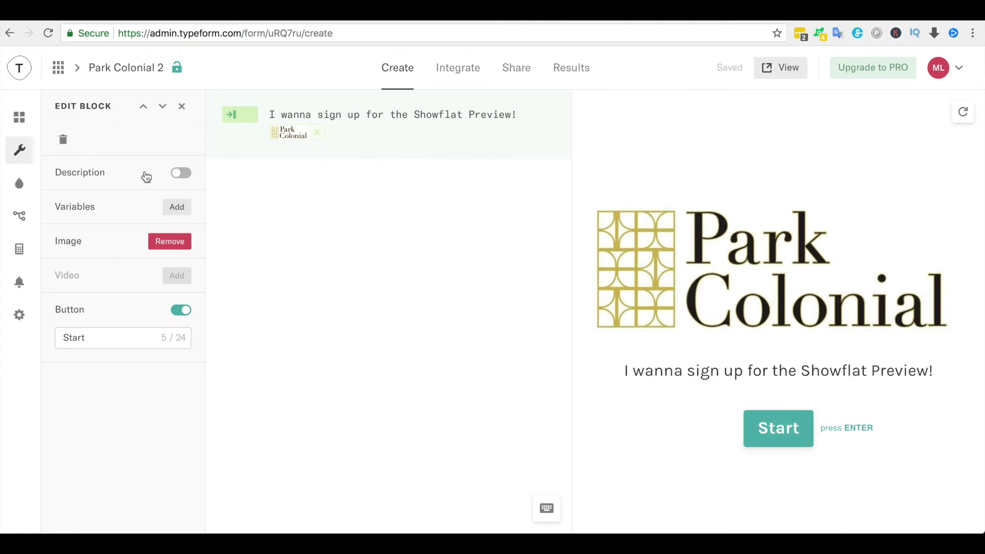
- Add a required Short Text question 1, 'What is your first name?', after the welcome screen
{"action": "left_click", "coordinate": [25, 123]}
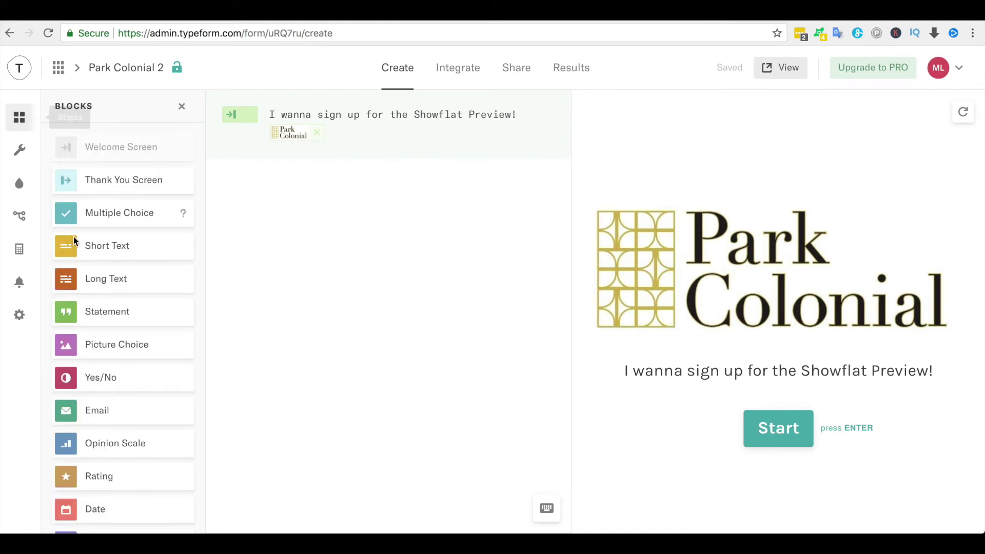
{"action": "left_click_drag", "start_coordinate": [83, 250], "coordinate": [281, 283]}
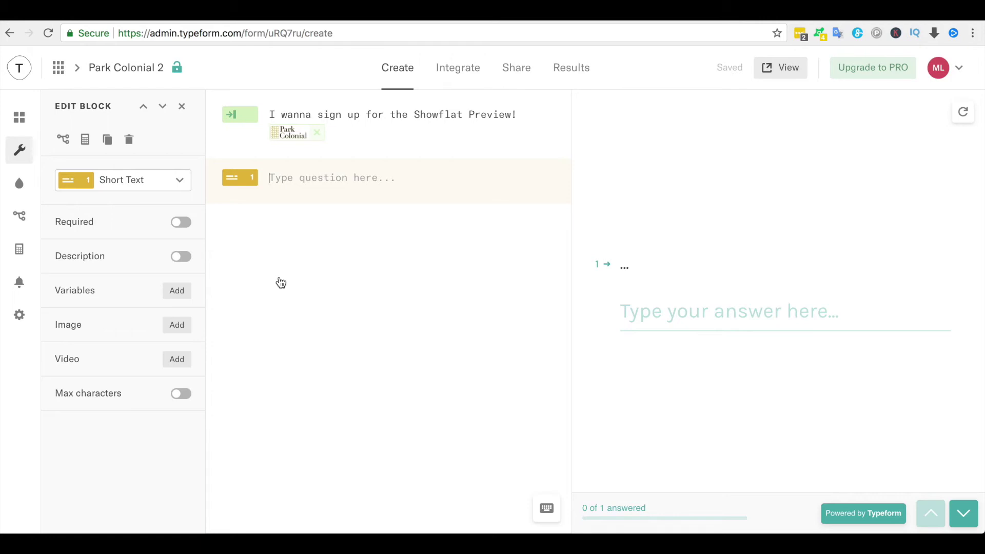
{"action": "type", "text": "What is your First name"}
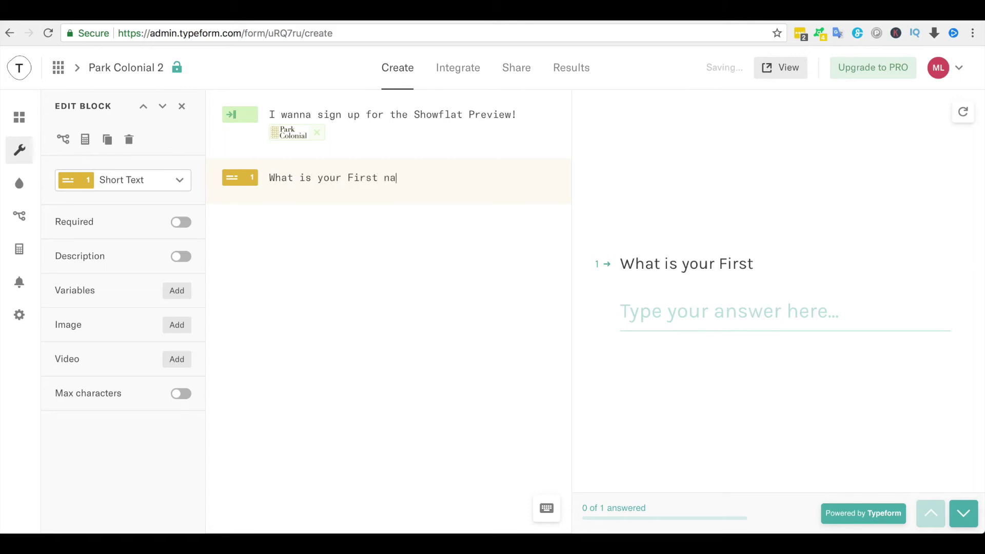
{"action": "key", "text": "BackSpace"}
{"action": "key", "text": "BackSpace"}
{"action": "key", "text": "BackSpace"}
{"action": "key", "text": "BackSpace"}
{"action": "key", "text": "BackSpace"}
{"action": "key", "text": "BackSpace"}
{"action": "key", "text": "BackSpace"}
{"action": "key", "text": "BackSpace"}
{"action": "key", "text": "BackSpace"}
{"action": "key", "text": "BackSpace"}
{"action": "key", "text": "BackSpace"}
{"action": "key", "text": "BackSpace"}
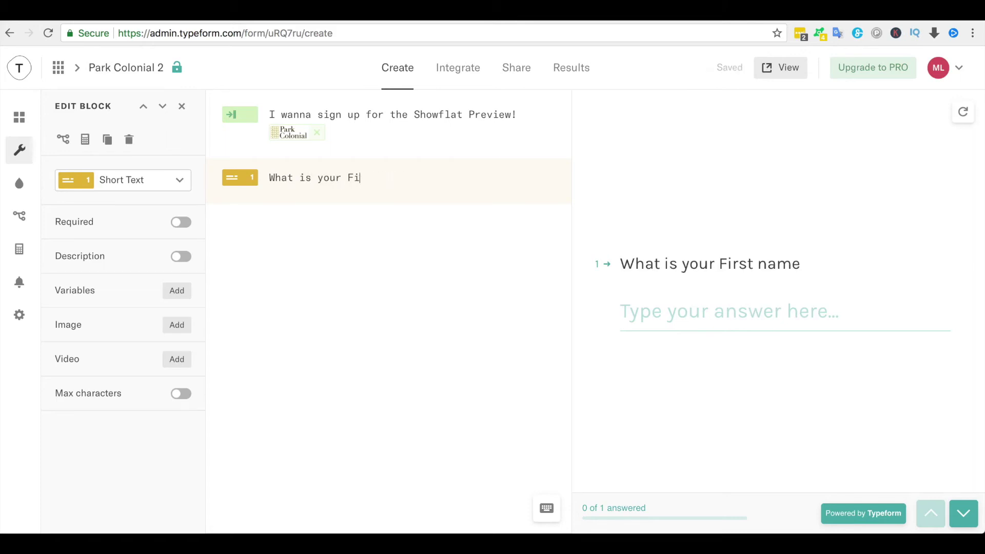
{"action": "key", "text": "BackSpace"}
{"action": "key", "text": "BackSpace"}
{"action": "key", "text": "BackSpace"}
{"action": "key", "text": "BackSpace"}
{"action": "key", "text": "BackSpace"}
{"action": "key", "text": "BackSpace"}
{"action": "type", "text": "show"}
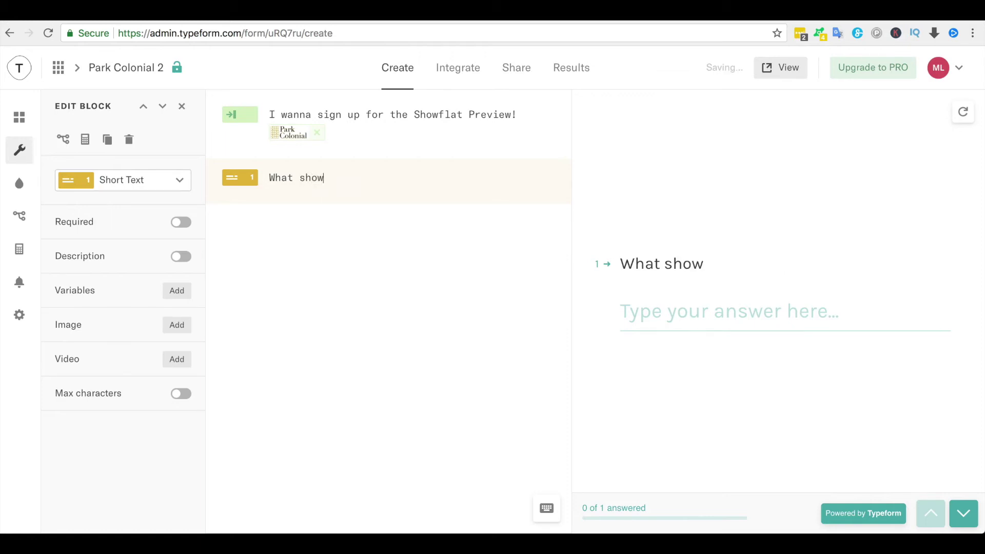
{"action": "key", "text": "BackSpace"}
{"action": "type", "text": "uld I call you?"}
{"action": "key", "text": "BackSpace"}
{"action": "key", "text": "BackSpace"}
{"action": "key", "text": "BackSpace"}
{"action": "key", "text": "BackSpace"}
{"action": "key", "text": "BackSpace"}
{"action": "key", "text": "BackSpace"}
{"action": "key", "text": "BackSpace"}
{"action": "key", "text": "BackSpace"}
{"action": "key", "text": "BackSpace"}
{"action": "key", "text": "BackSpace"}
{"action": "key", "text": "BackSpace"}
{"action": "key", "text": "BackSpace"}
{"action": "key", "text": "BackSpace"}
{"action": "key", "text": "BackSpace"}
{"action": "key", "text": "BackSpace"}
{"action": "key", "text": "BackSpace"}
{"action": "key", "text": "BackSpace"}
{"action": "key", "text": "BackSpace"}
{"action": "type", "text": "is the"}
{"action": "key", "text": "BackSpace"}
{"action": "key", "text": "BackSpace"}
{"action": "key", "text": "BackSpace"}
{"action": "key", "text": "BackSpace"}
{"action": "type", "text": "your first name?"}
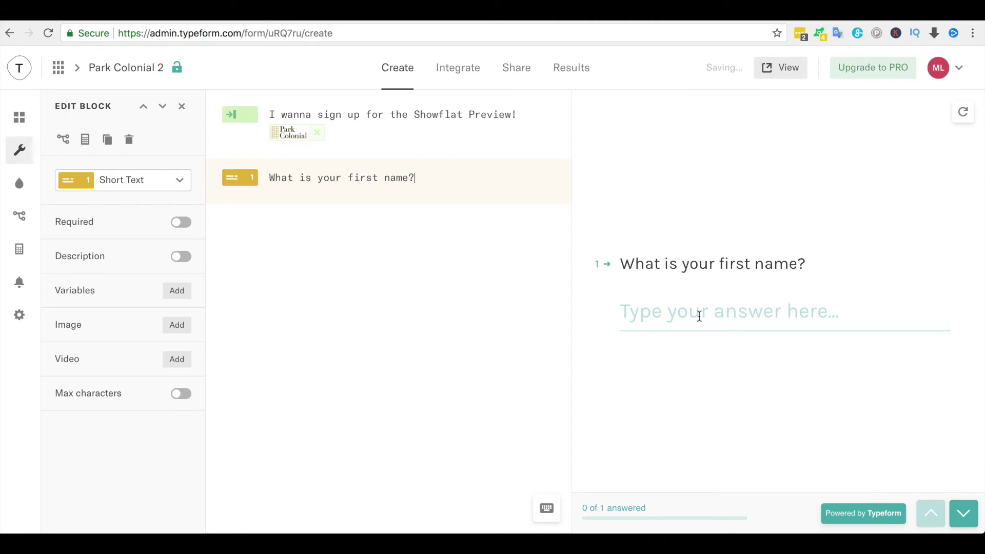
{"action": "left_click", "coordinate": [185, 225]}
{"action": "left_click", "coordinate": [27, 120]}
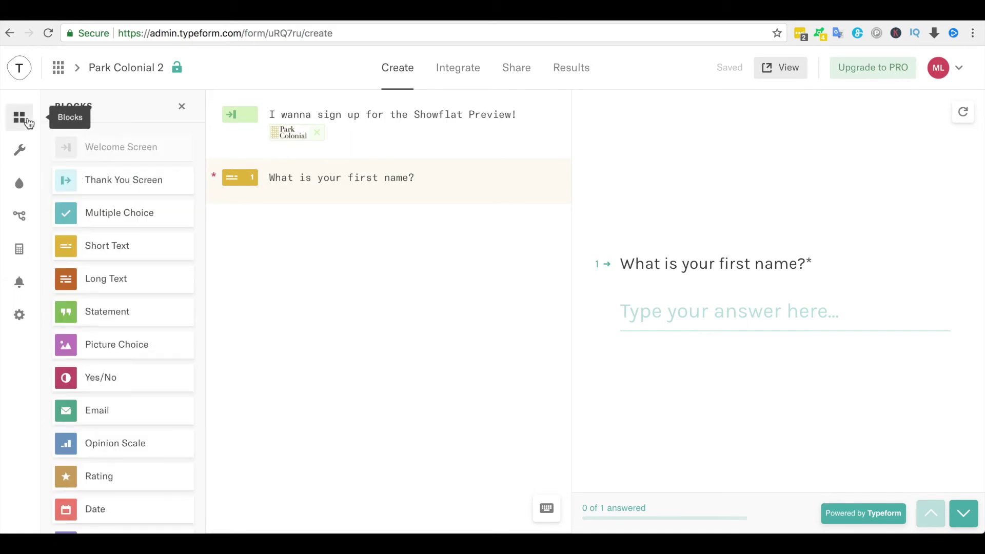
- Add Short Text question 2 'Hi @[question 1 answer], what is your Surname then?'
{"action": "left_click_drag", "start_coordinate": [121, 254], "coordinate": [376, 335]}
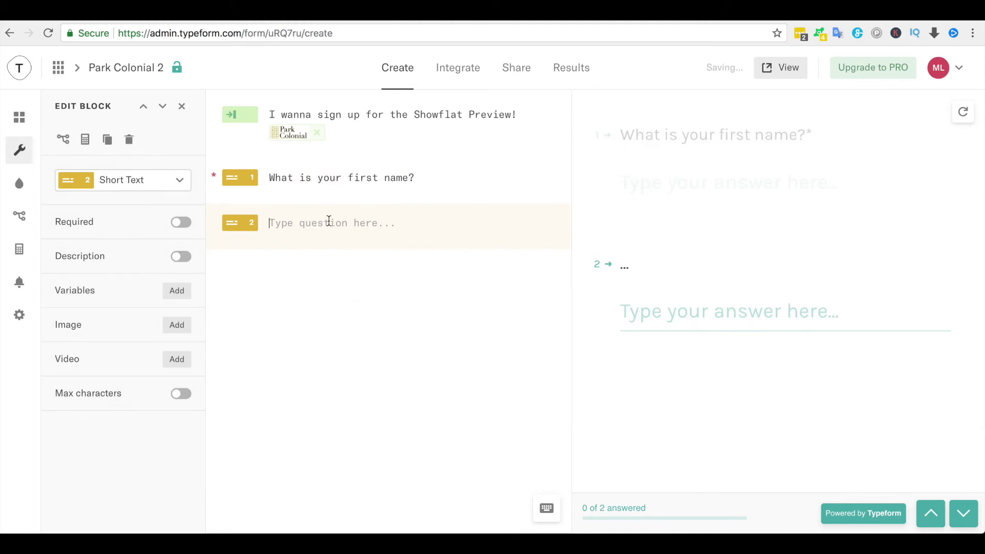
{"action": "type", "text": "Hi @"}
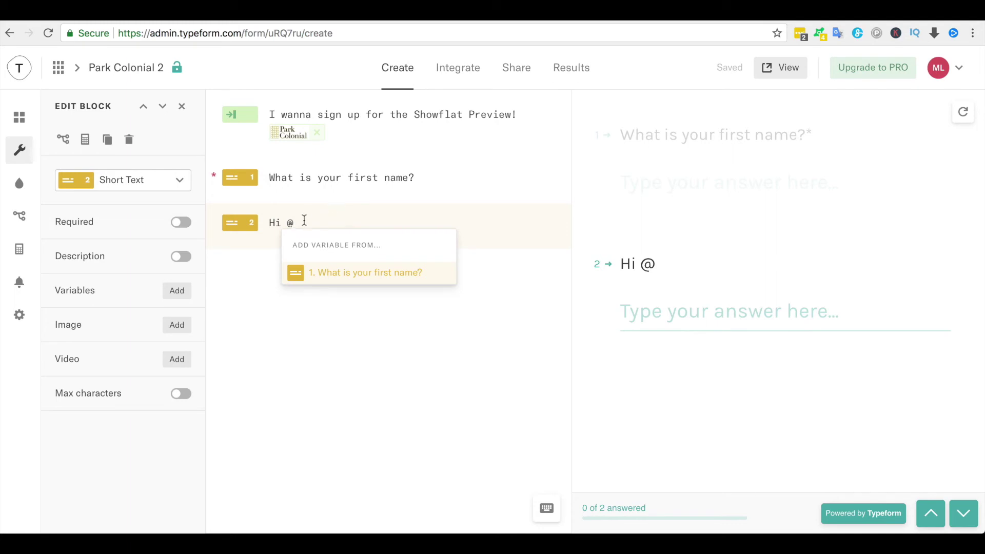
{"action": "left_click", "coordinate": [334, 275]}
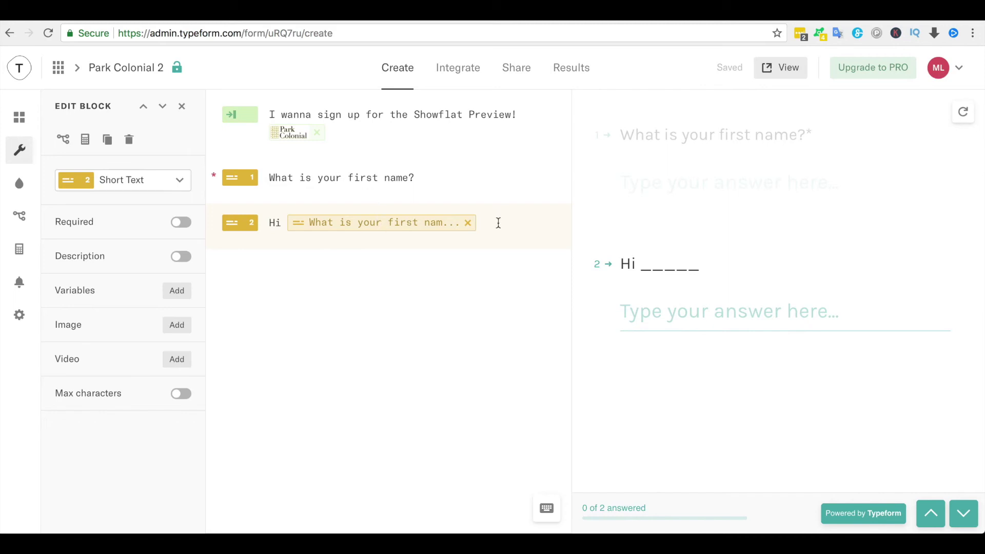
{"action": "type", "text": ", what is you"}
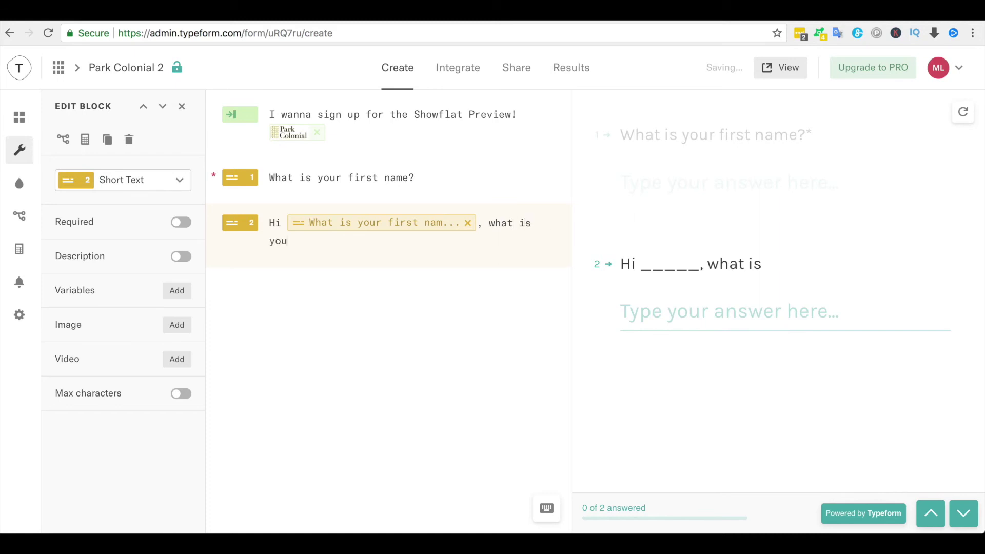
{"action": "type", "text": "r Surname"}
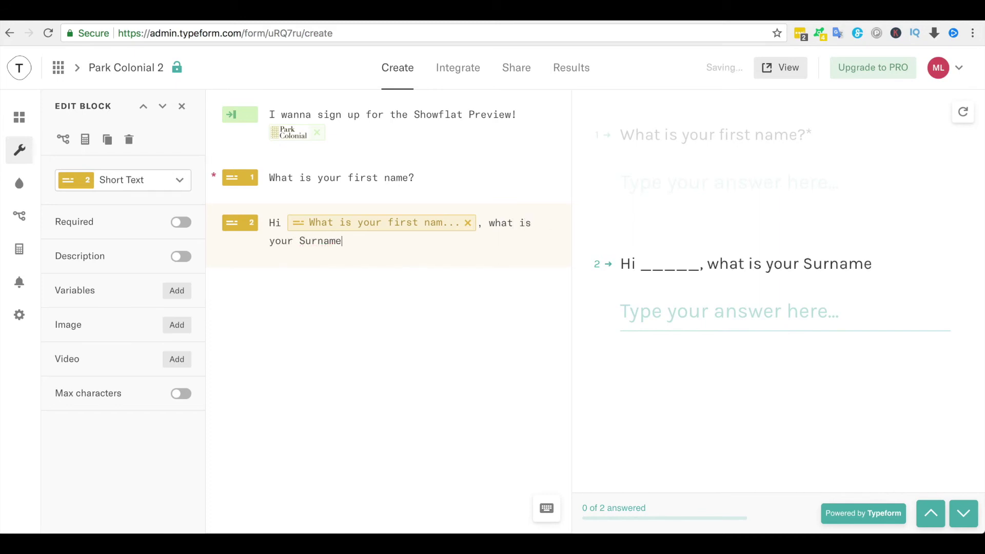
{"action": "type", "text": " then?"}
- Add a required Email question 3: 'Which email address should we use to send you the good stuff?'
{"action": "left_click", "coordinate": [19, 118]}
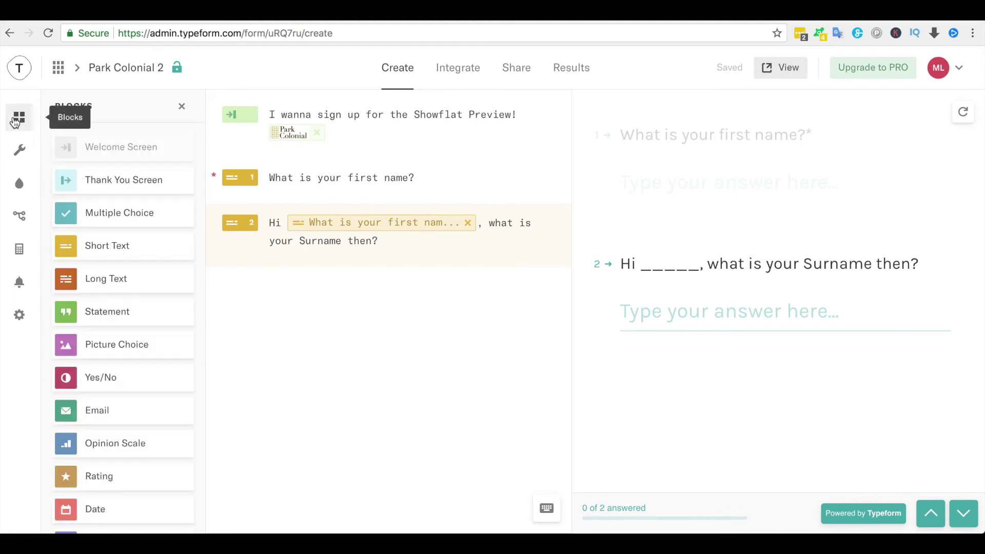
{"action": "scroll", "coordinate": [120, 399], "scroll_direction": "down", "scroll_amount": 1}
{"action": "left_click_drag", "start_coordinate": [122, 386], "coordinate": [389, 395]}
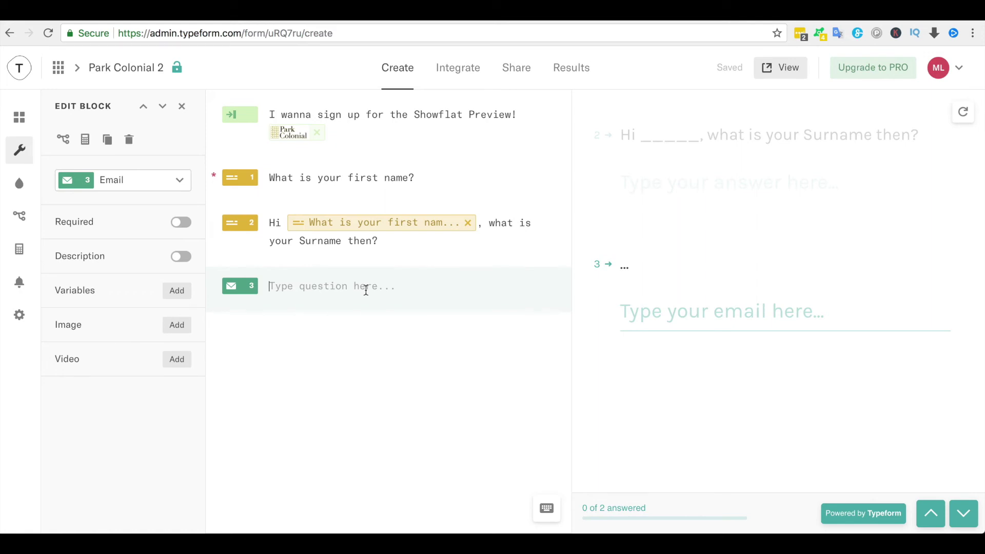
{"action": "type", "text": "Which email"}
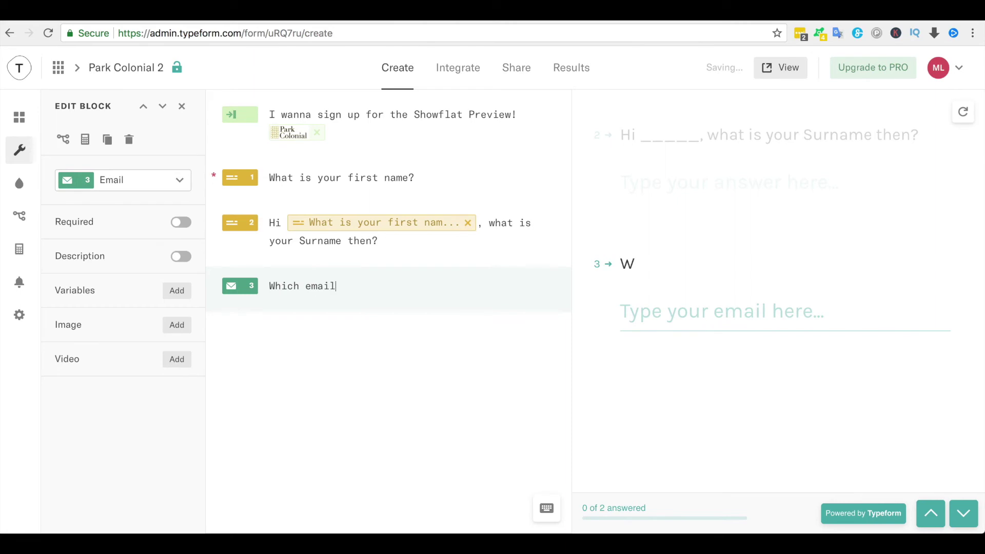
{"action": "type", "text": " addresss"}
{"action": "key", "text": "BackSpace"}
{"action": "type", "text": "should"}
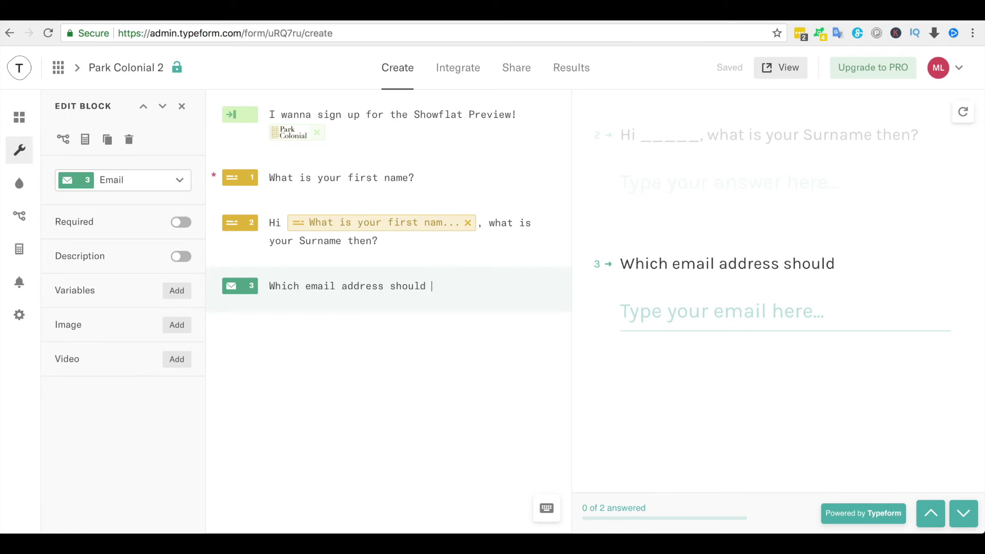
{"action": "type", "text": " we use t"}
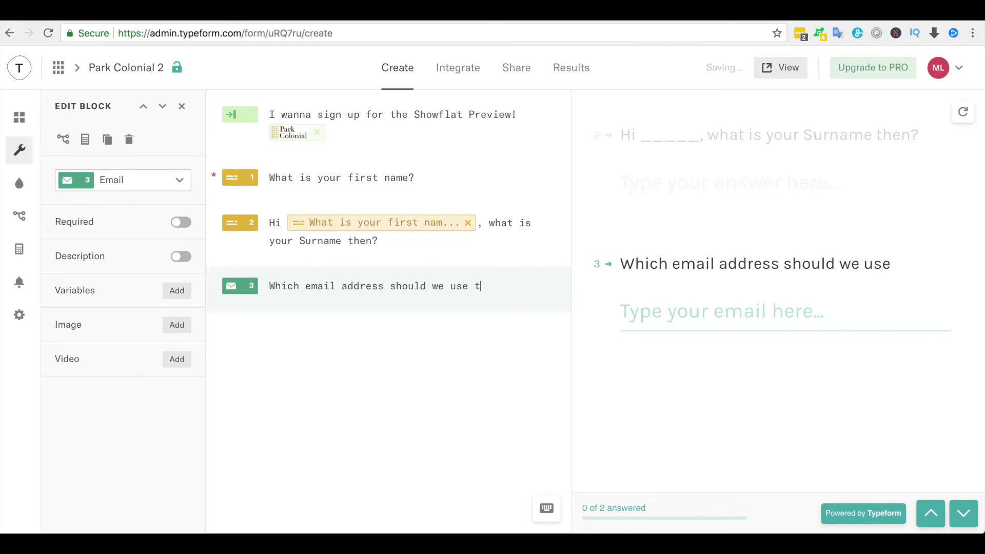
{"action": "type", "text": "o send your"}
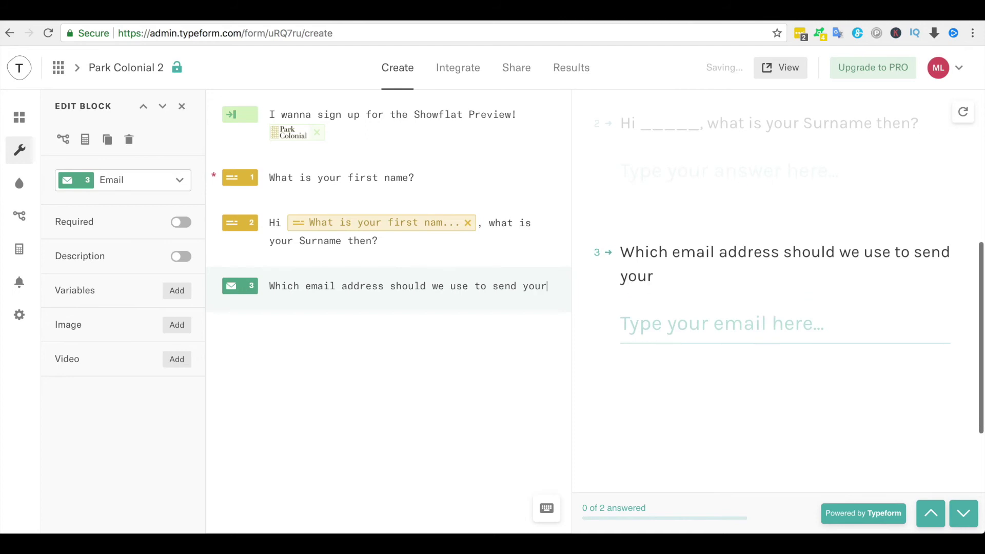
{"action": "key", "text": "BackSpace"}
{"action": "type", "text": "the "}
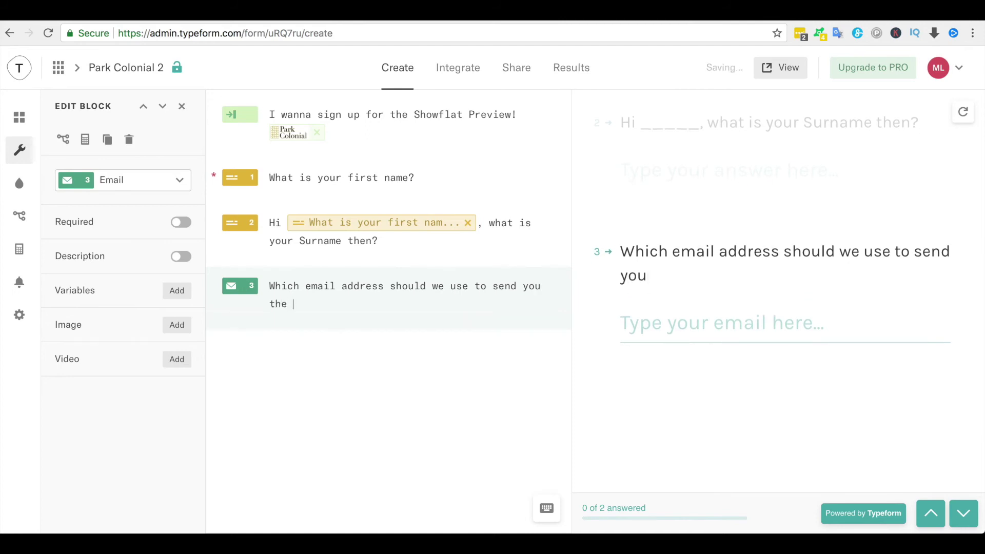
{"action": "type", "text": "good stuff?"}
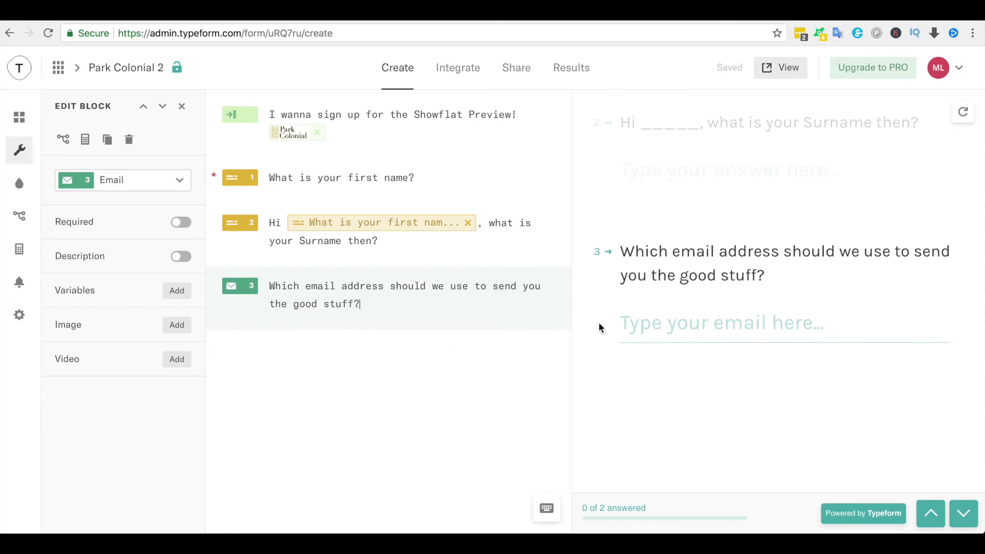
{"action": "left_click", "coordinate": [186, 225]}
- Add an Opinion Scale question 4 asking which unit type's floor plan they'd like to see at Park Colonial
{"action": "left_click", "coordinate": [26, 128]}
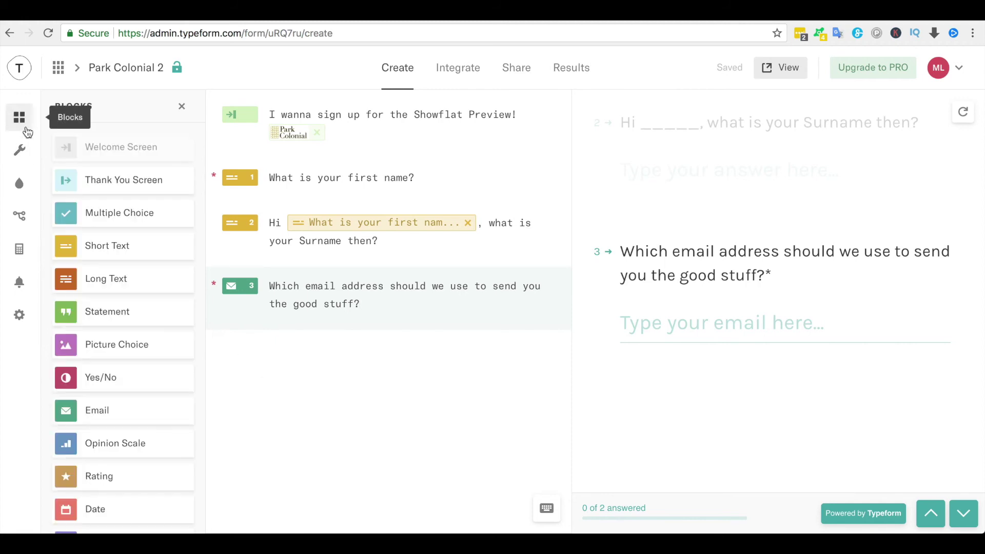
{"action": "scroll", "coordinate": [66, 385], "scroll_direction": "down", "scroll_amount": 3}
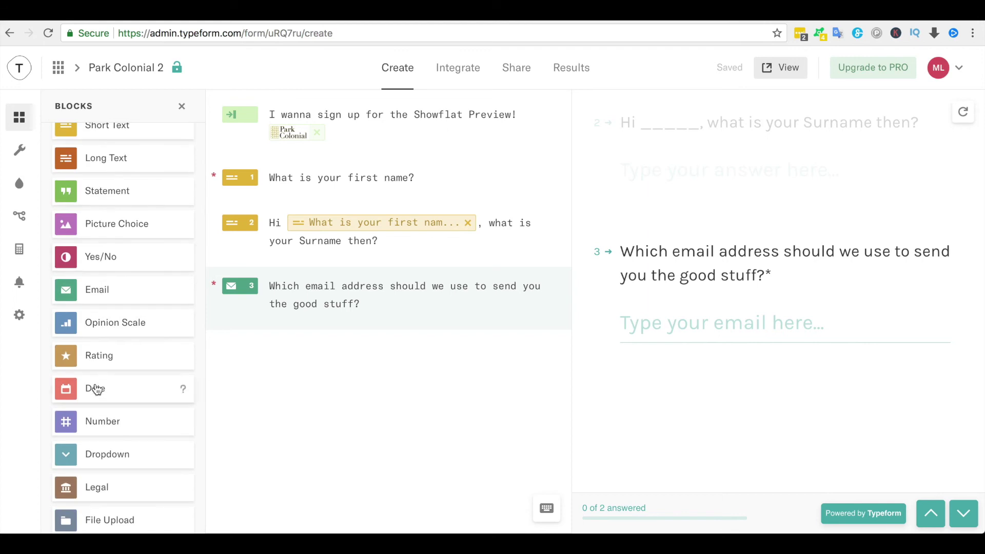
{"action": "scroll", "coordinate": [98, 389], "scroll_direction": "down", "scroll_amount": 3}
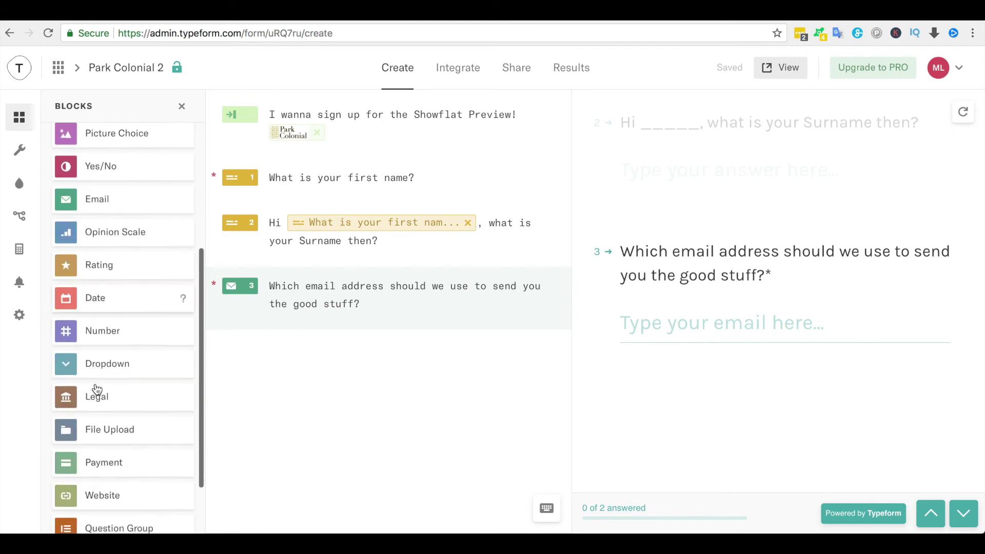
{"action": "scroll", "coordinate": [97, 389], "scroll_direction": "up", "scroll_amount": 4}
{"action": "scroll", "coordinate": [98, 388], "scroll_direction": "up", "scroll_amount": 2}
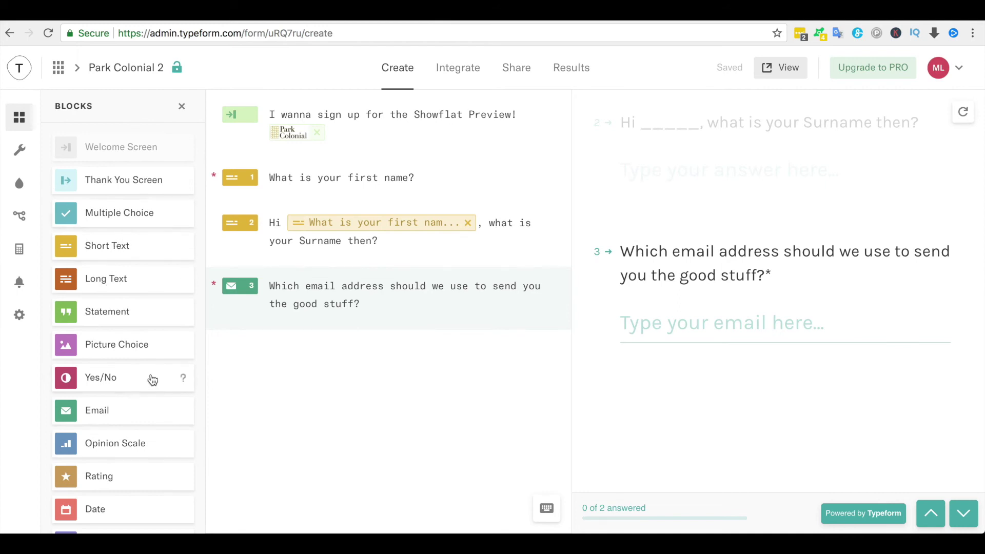
{"action": "scroll", "coordinate": [149, 378], "scroll_direction": "down", "scroll_amount": 2}
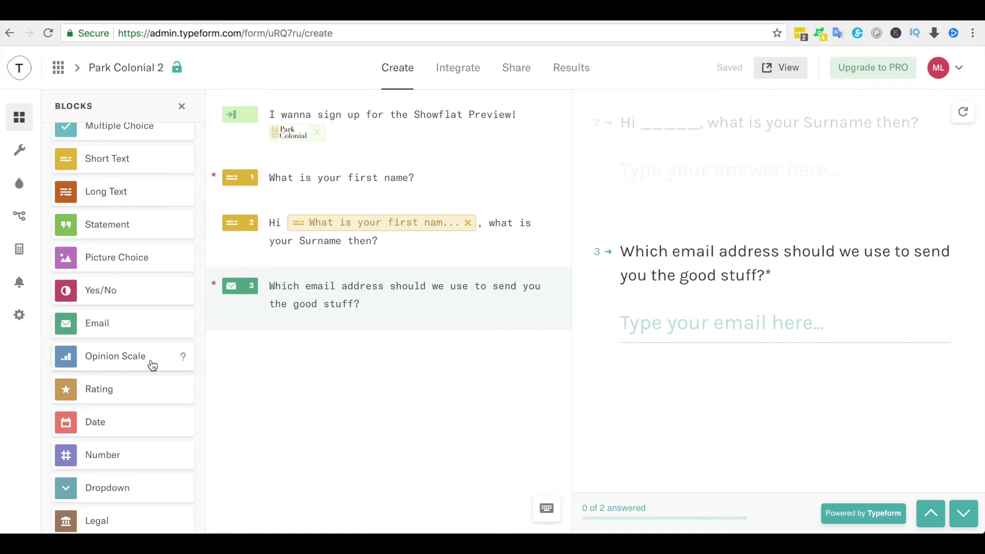
{"action": "left_click_drag", "start_coordinate": [150, 360], "coordinate": [361, 437]}
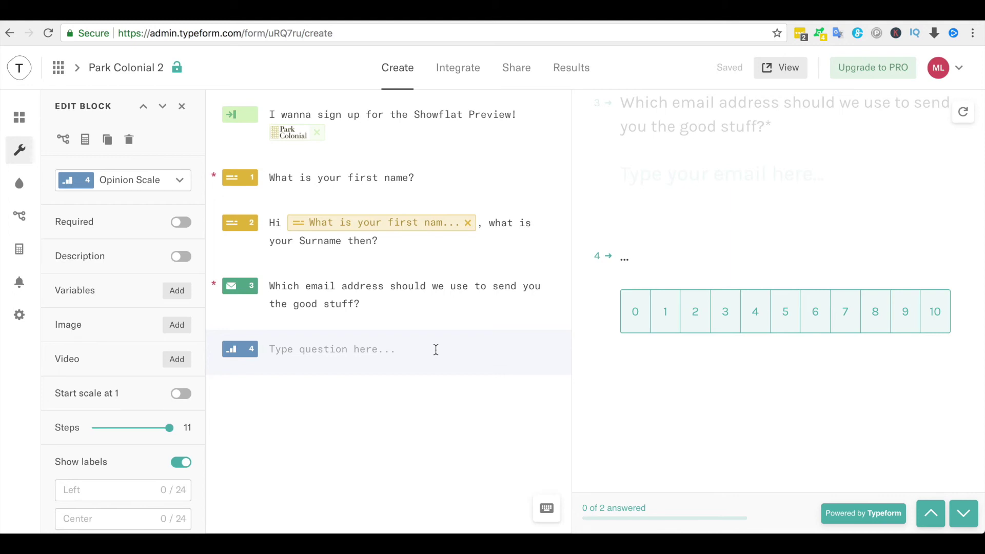
{"action": "type", "text": "I would"}
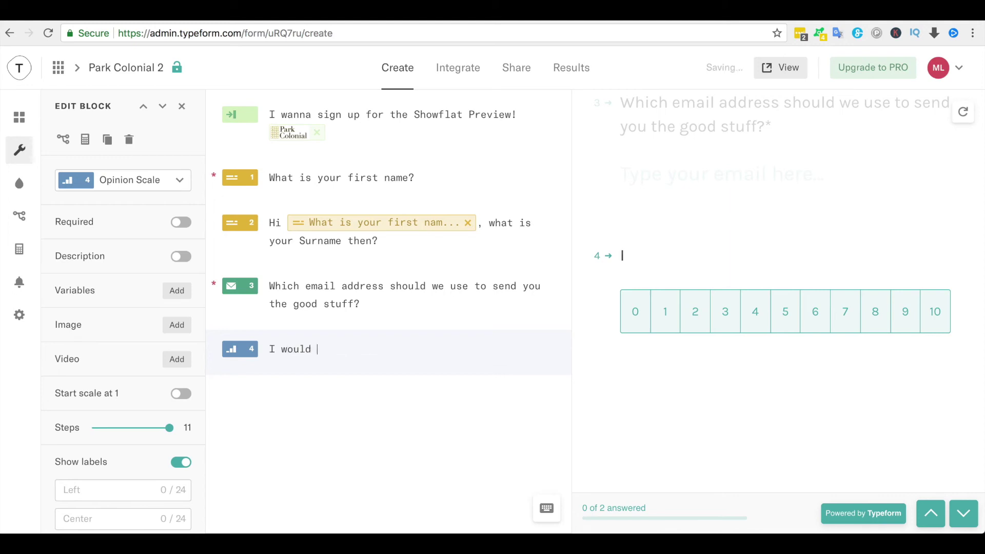
{"action": "key", "text": "BackSpace"}
{"action": "key", "text": "BackSpace"}
{"action": "key", "text": "BackSpace"}
{"action": "key", "text": "BackSpace"}
{"action": "key", "text": "BackSpace"}
{"action": "key", "text": "BackSpace"}
{"action": "key", "text": "BackSpace"}
{"action": "type", "text": "Which unit type "}
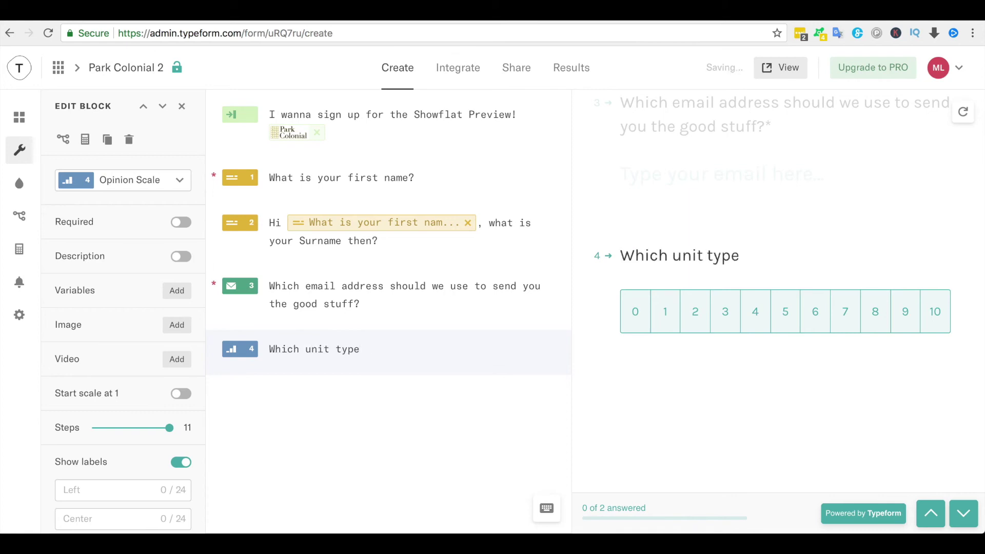
{"action": "type", "text": "would you "}
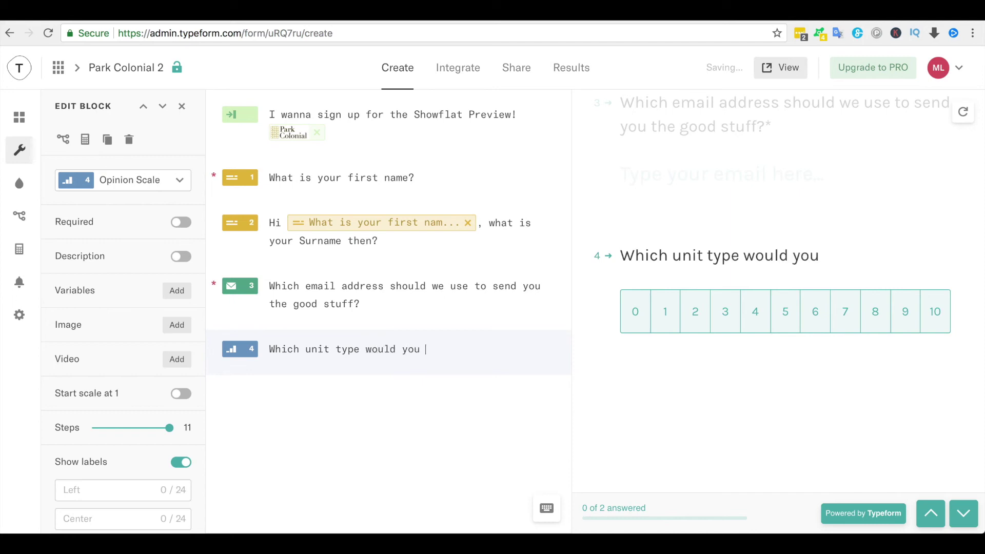
{"action": "type", "text": "be interested to see the floor plan of"}
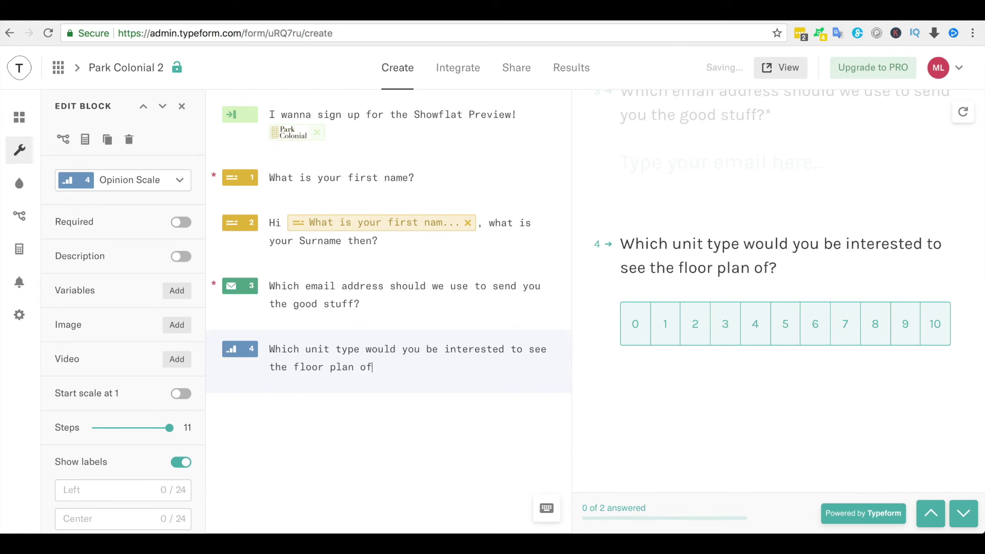
{"action": "type", "text": "? at Park Colonial?"}
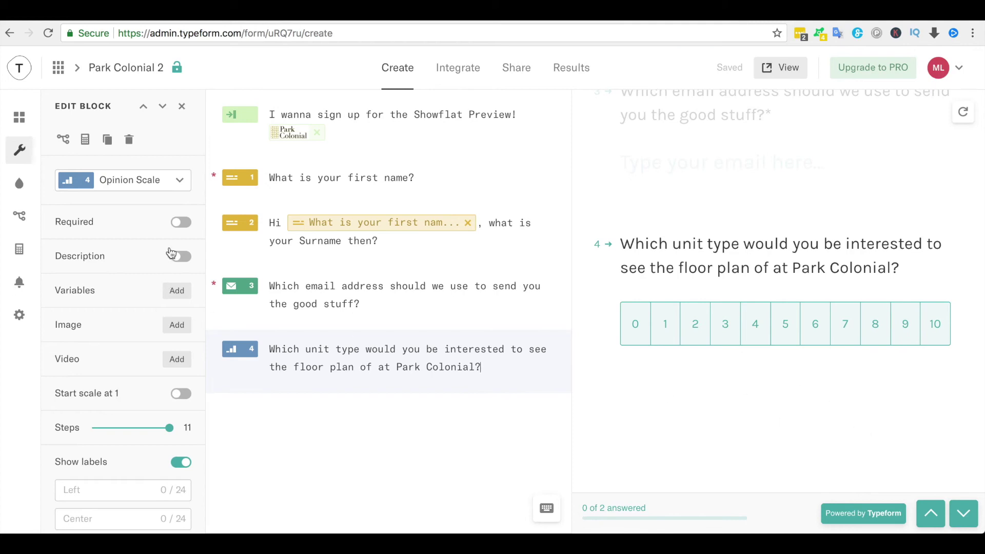
- Make question 4 required with a 1–5 scale, and insert 'most' before 'interested'
{"action": "left_click", "coordinate": [185, 228]}
{"action": "scroll", "coordinate": [169, 385], "scroll_direction": "down", "scroll_amount": 1}
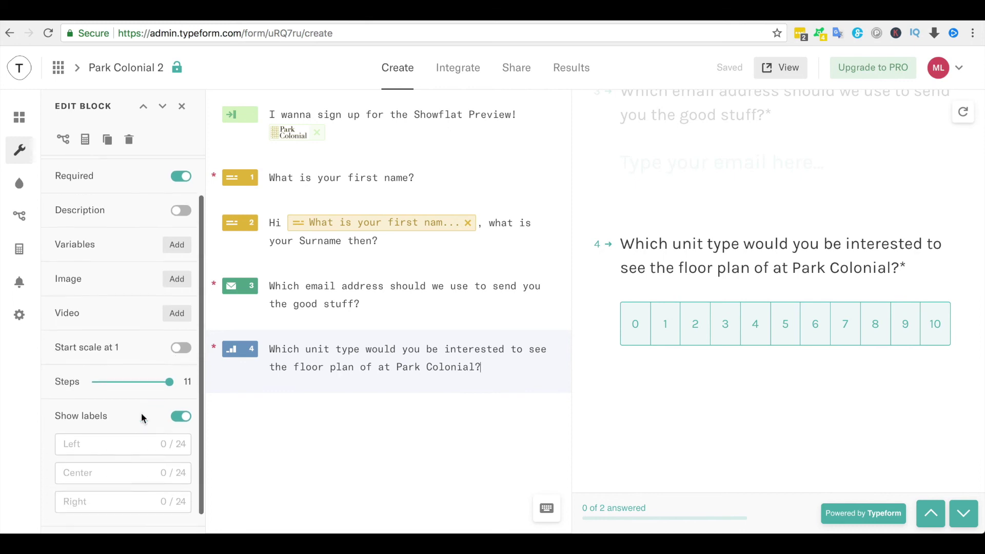
{"action": "left_click", "coordinate": [182, 341]}
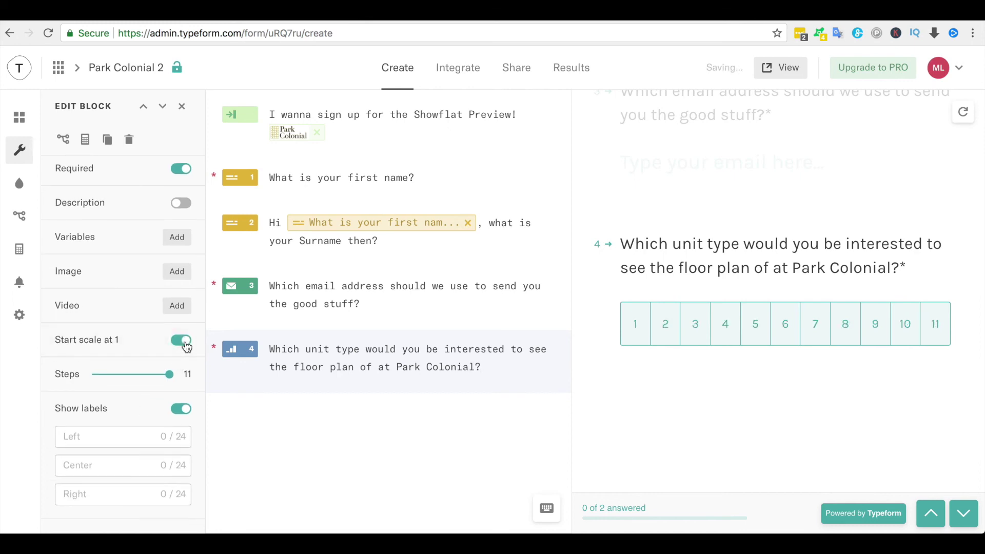
{"action": "left_click_drag", "start_coordinate": [169, 374], "coordinate": [97, 365]}
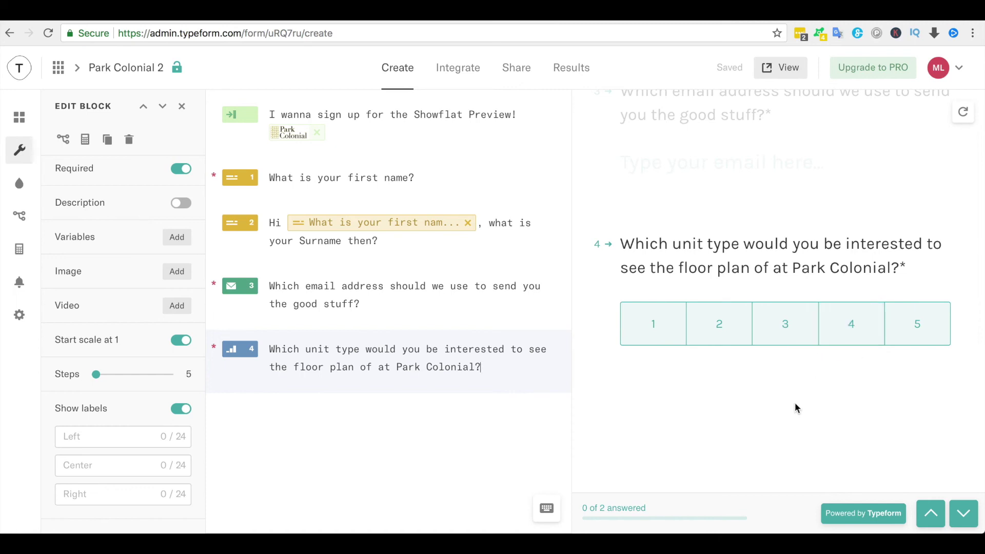
{"action": "left_click", "coordinate": [444, 349]}
{"action": "type", "text": "most"}
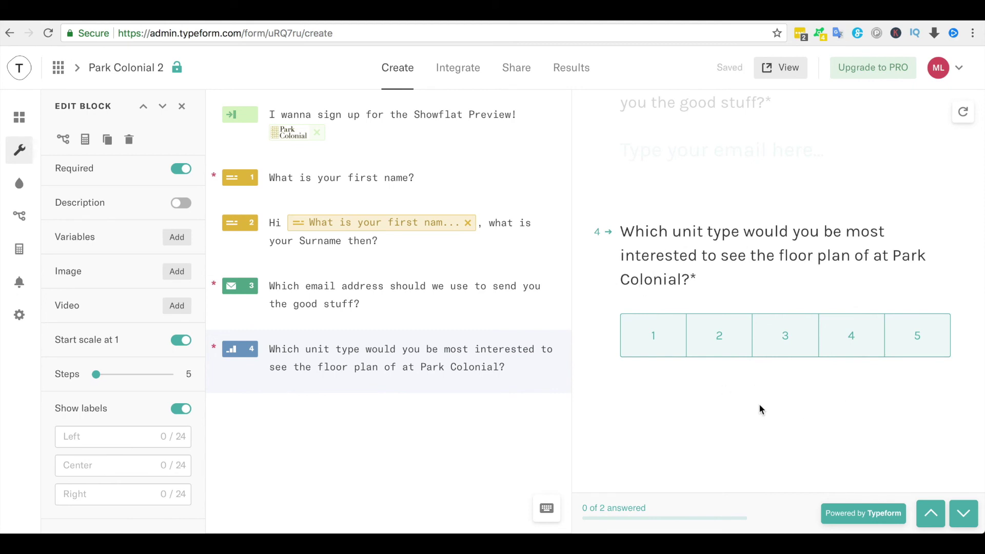
{"action": "scroll", "coordinate": [760, 409], "scroll_direction": "down", "scroll_amount": 2}
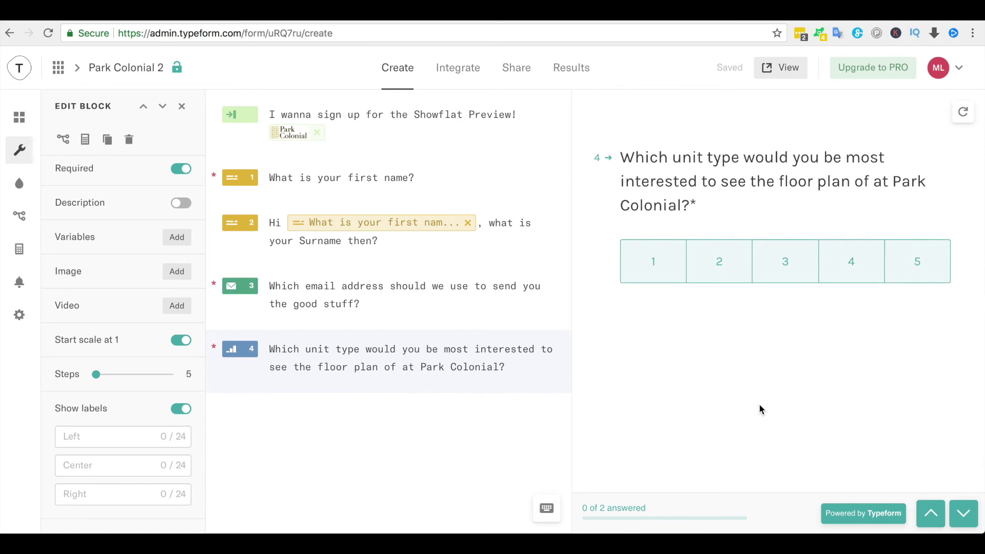
{"action": "scroll", "coordinate": [131, 335], "scroll_direction": "down", "scroll_amount": 1}
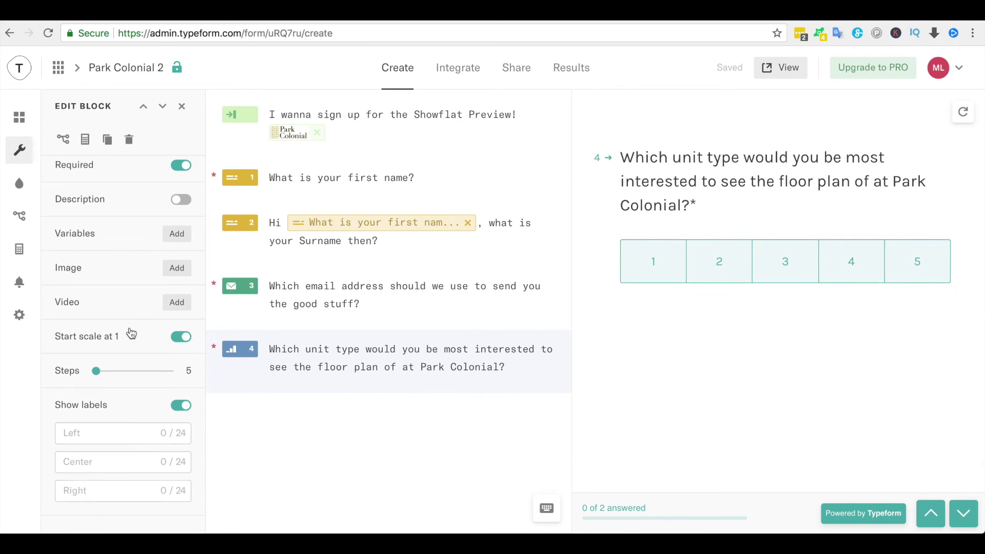
{"action": "scroll", "coordinate": [131, 334], "scroll_direction": "down", "scroll_amount": 1}
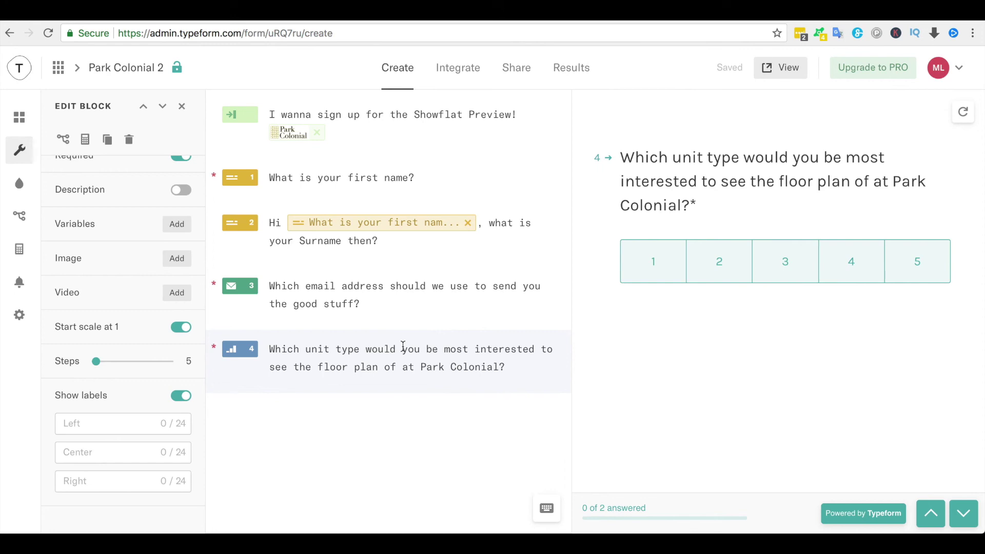
- Add a Number question 5 asking for the mobile number to send invitation instructions to
{"action": "left_click", "coordinate": [19, 119]}
{"action": "scroll", "coordinate": [135, 398], "scroll_direction": "down", "scroll_amount": 3}
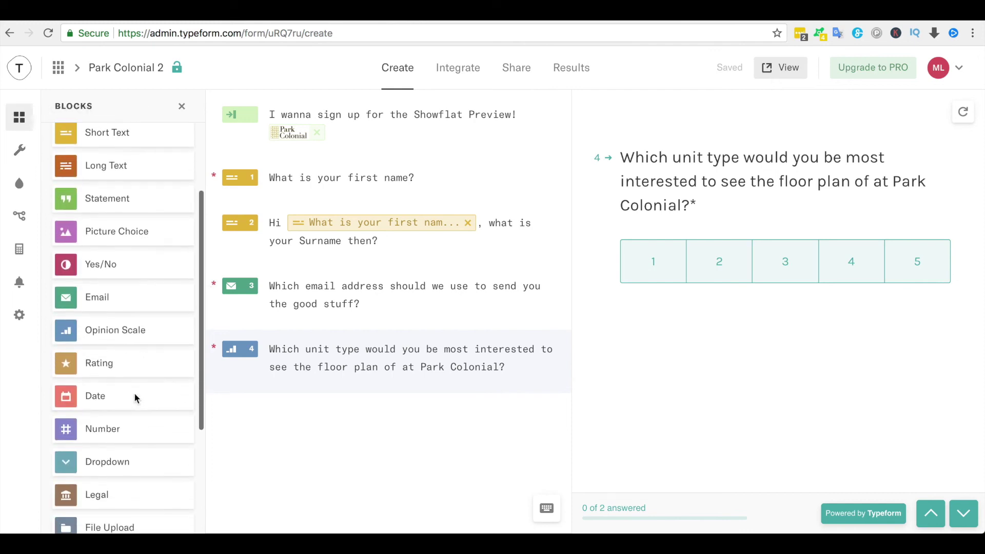
{"action": "left_click_drag", "start_coordinate": [136, 400], "coordinate": [402, 446]}
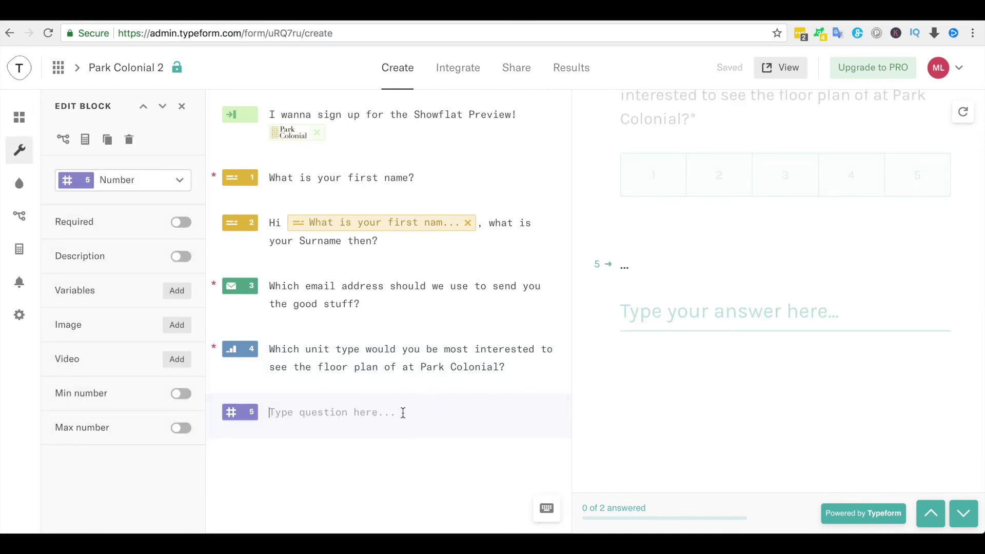
{"action": "type", "text": "Which is the number"}
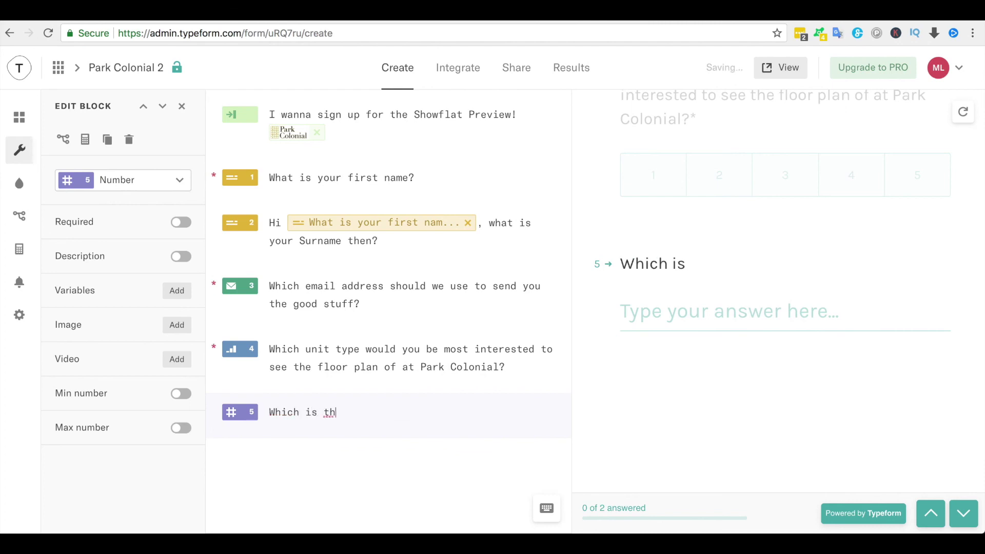
{"action": "key", "text": "BackSpace"}
{"action": "key", "text": "BackSpace"}
{"action": "key", "text": "BackSpace"}
{"action": "key", "text": "BackSpace"}
{"action": "key", "text": "BackSpace"}
{"action": "key", "text": "BackSpace"}
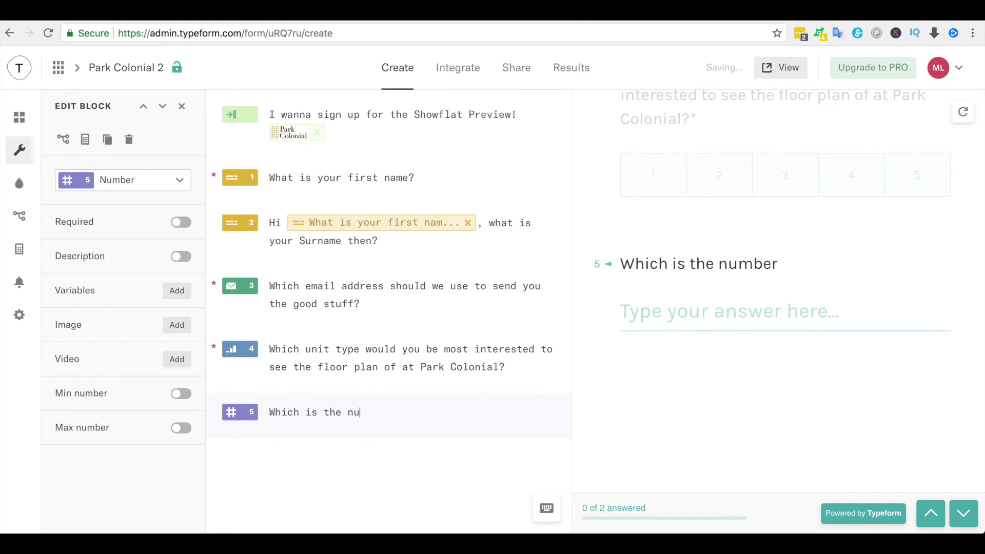
{"action": "type", "text": "mobile "}
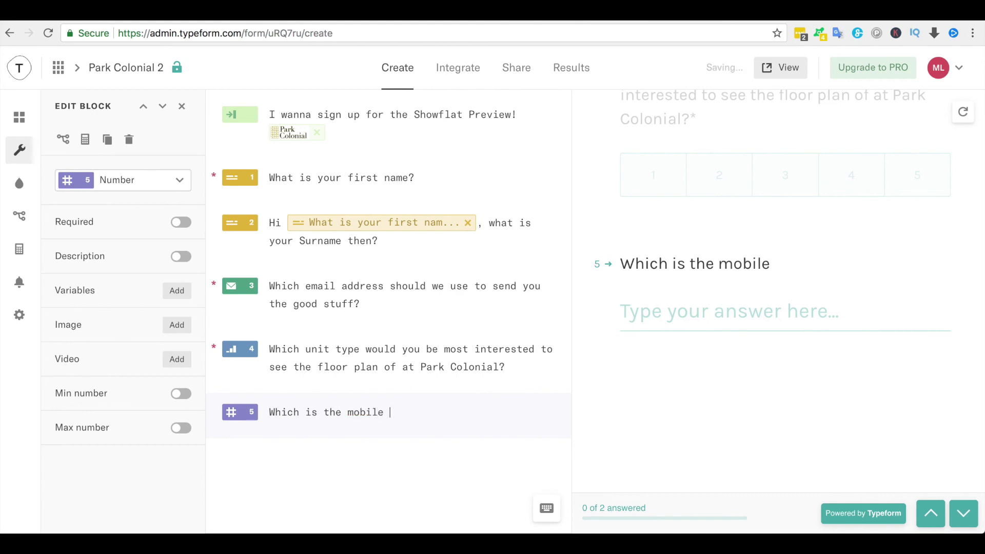
{"action": "type", "text": "number which "}
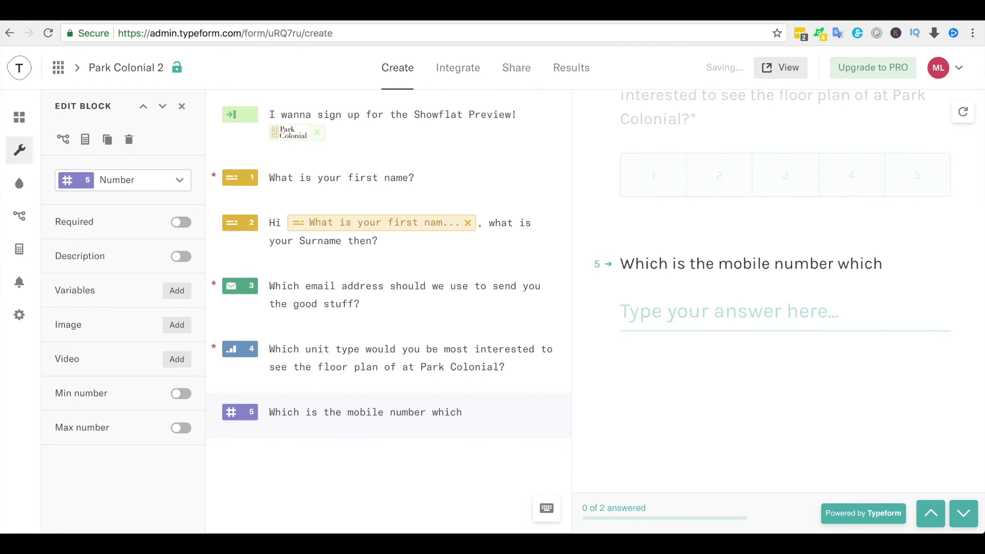
{"action": "type", "text": "I should send the"}
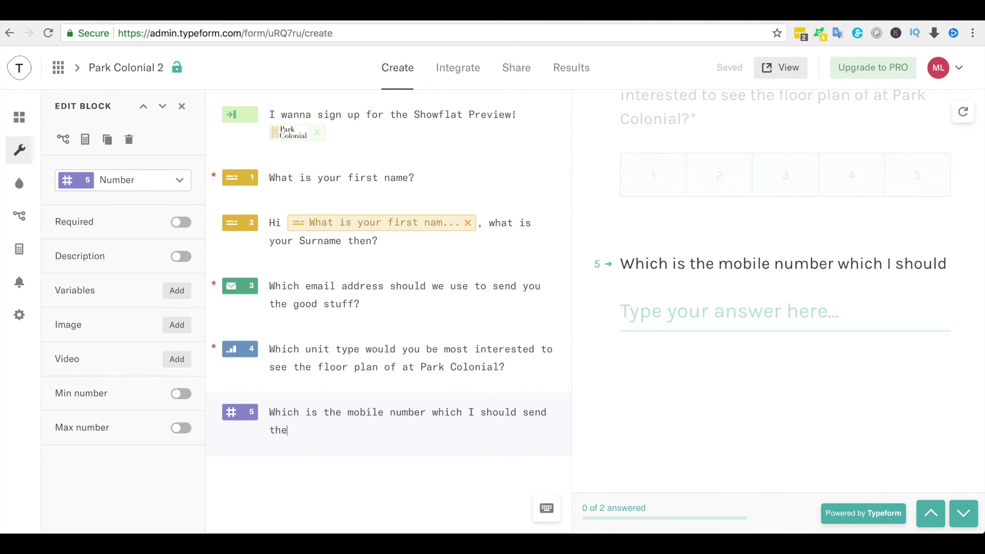
{"action": "type", "text": " invi"}
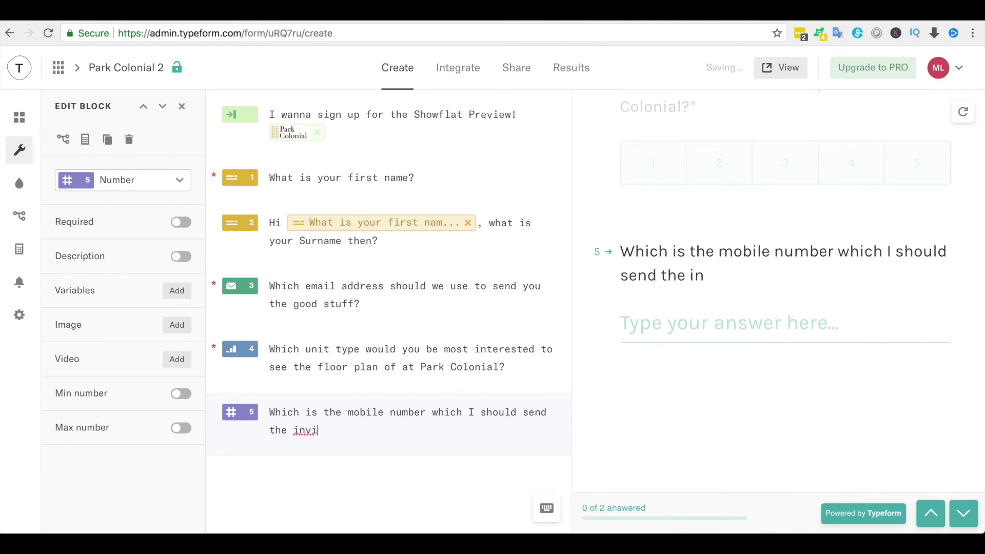
{"action": "type", "text": "tation "}
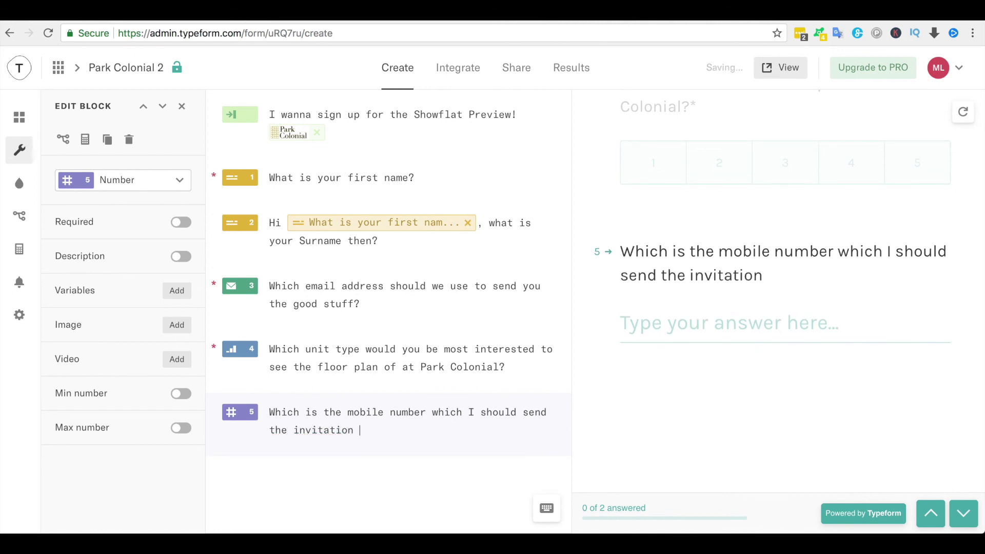
{"action": "type", "text": "insturctions"}
{"action": "key", "text": "BackSpace"}
{"action": "key", "text": "BackSpace"}
{"action": "key", "text": "BackSpace"}
{"action": "key", "text": "BackSpace"}
{"action": "key", "text": "BackSpace"}
{"action": "key", "text": "BackSpace"}
{"action": "key", "text": "BackSpace"}
{"action": "key", "text": "BackSpace"}
{"action": "type", "text": "ructions to?"}
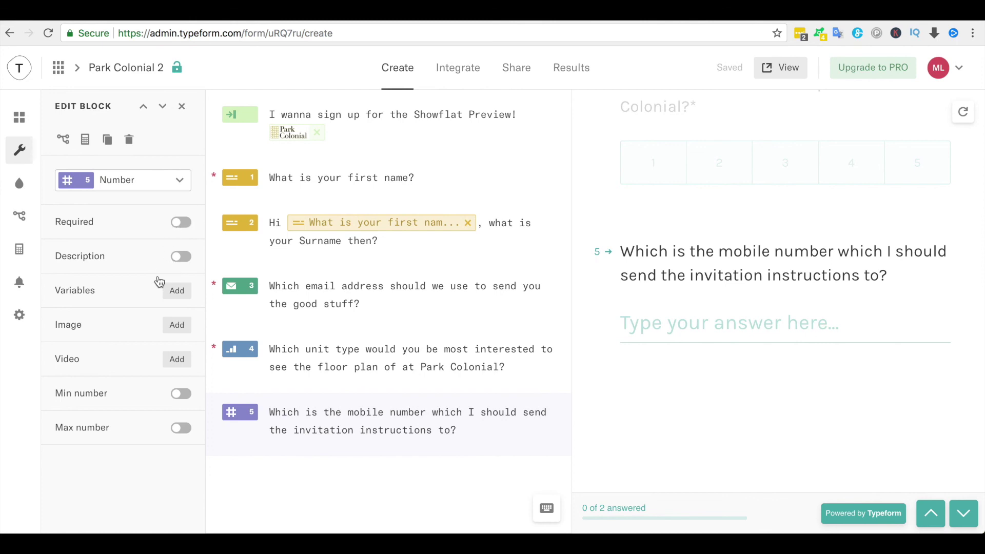
- Limit question 5 to a minimum of 80000000 and a maximum of 99999999
{"action": "left_click", "coordinate": [182, 398]}
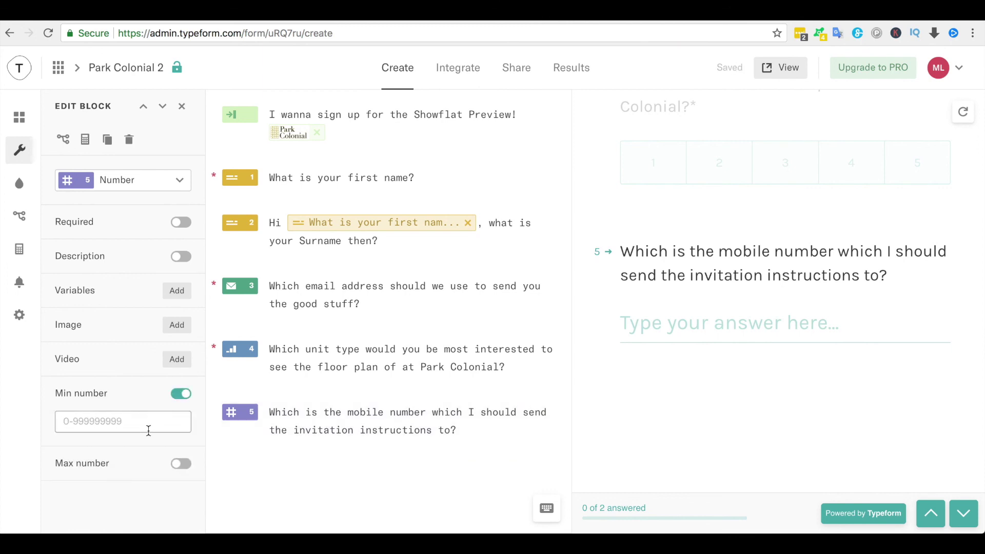
{"action": "type", "text": "8000"}
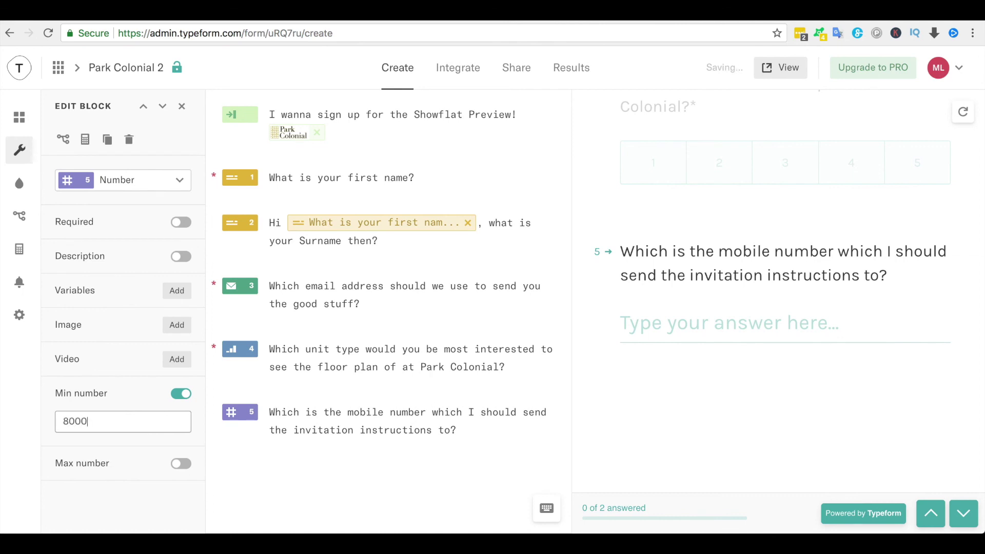
{"action": "type", "text": "0000"}
{"action": "left_click", "coordinate": [182, 464]}
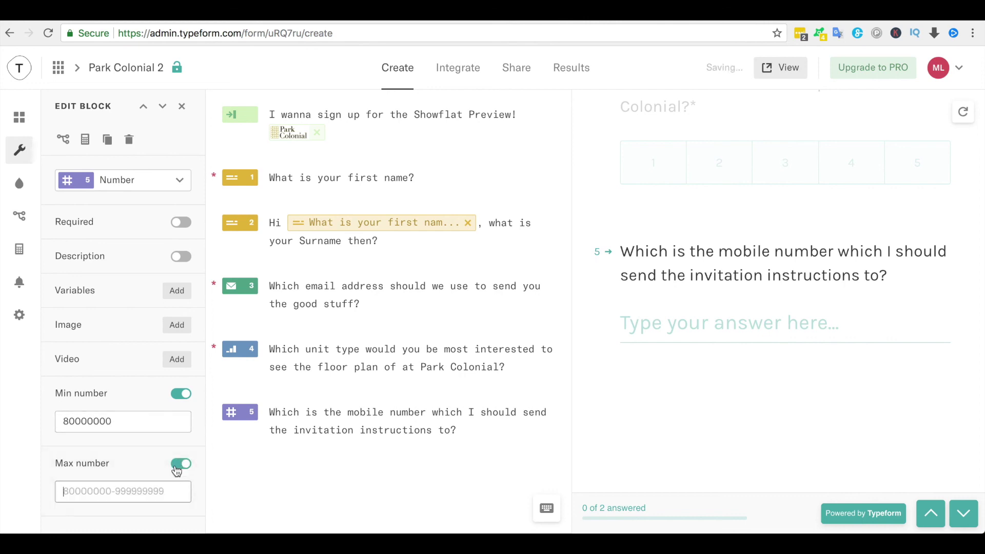
{"action": "left_click", "coordinate": [158, 485]}
{"action": "type", "text": "99999999"}
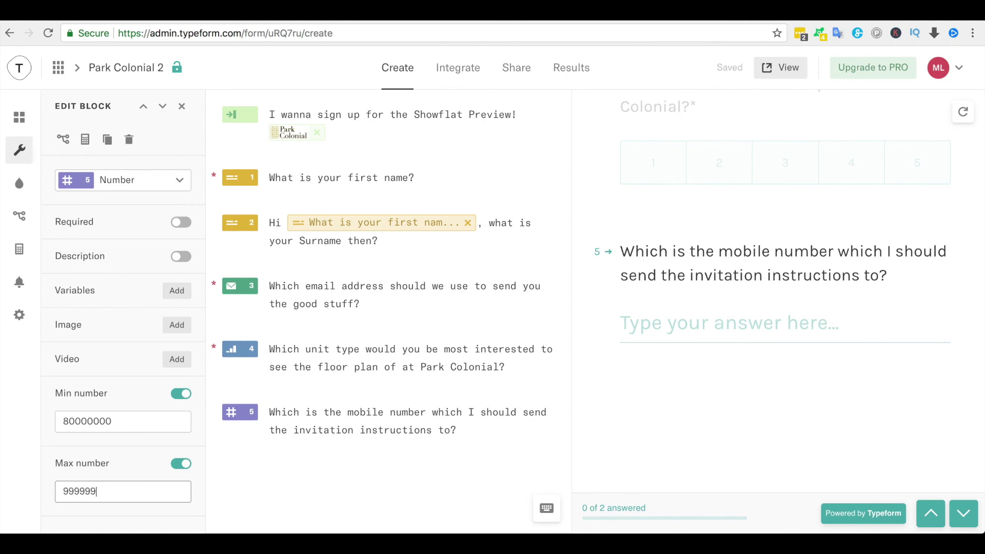
{"action": "scroll", "coordinate": [335, 452], "scroll_direction": "down", "scroll_amount": 2}
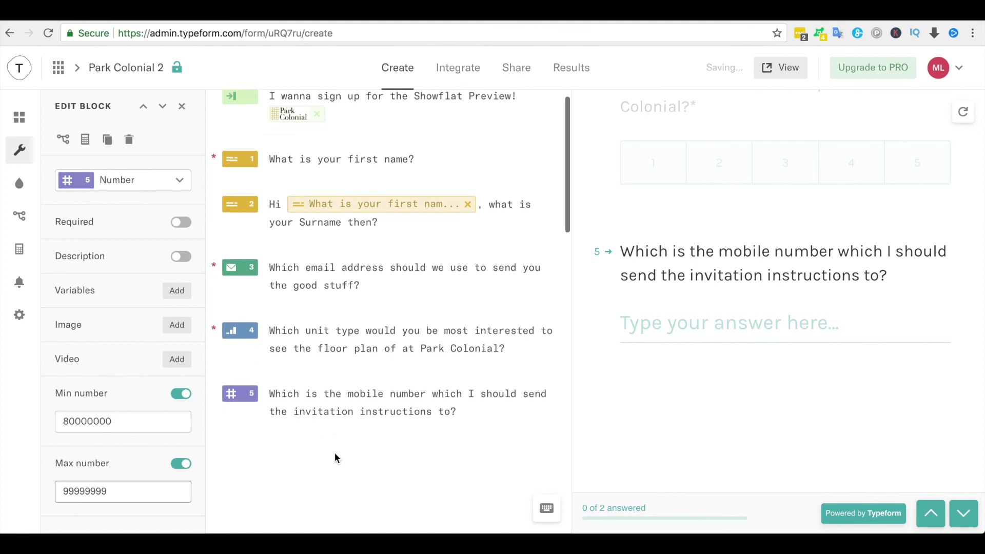
{"action": "scroll", "coordinate": [335, 453], "scroll_direction": "down", "scroll_amount": 1}
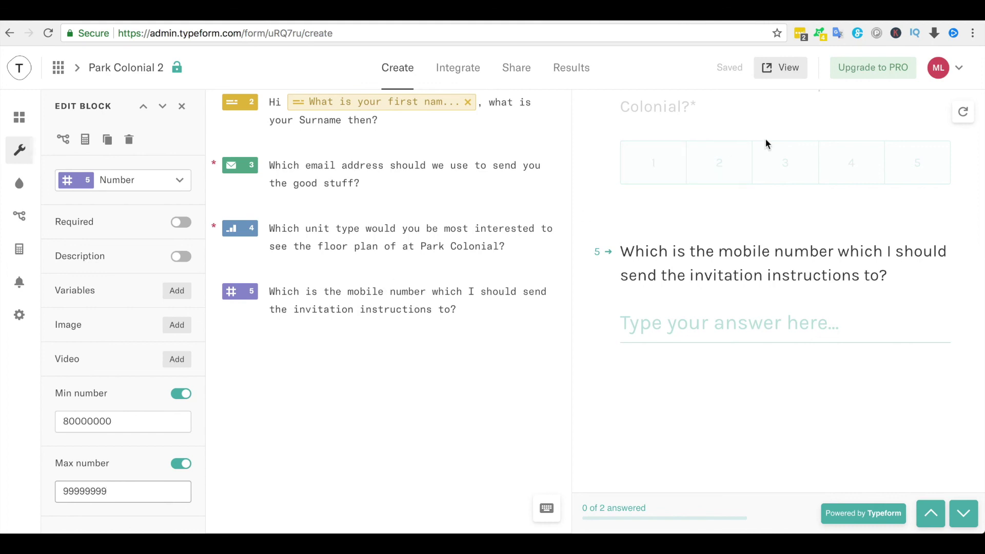
- Open the live form and enter a test first name, surname and email address
{"action": "left_click", "coordinate": [789, 72]}
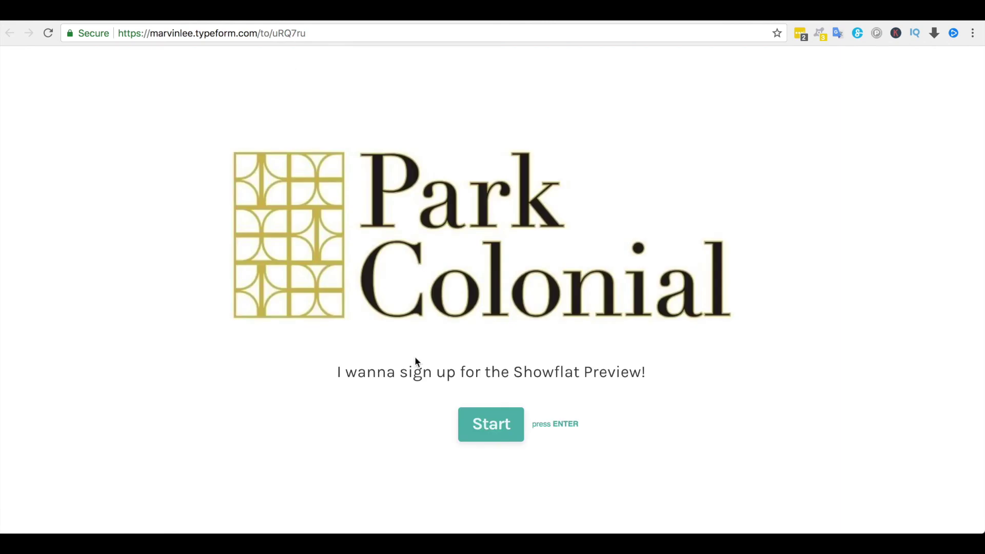
{"action": "left_click", "coordinate": [498, 441]}
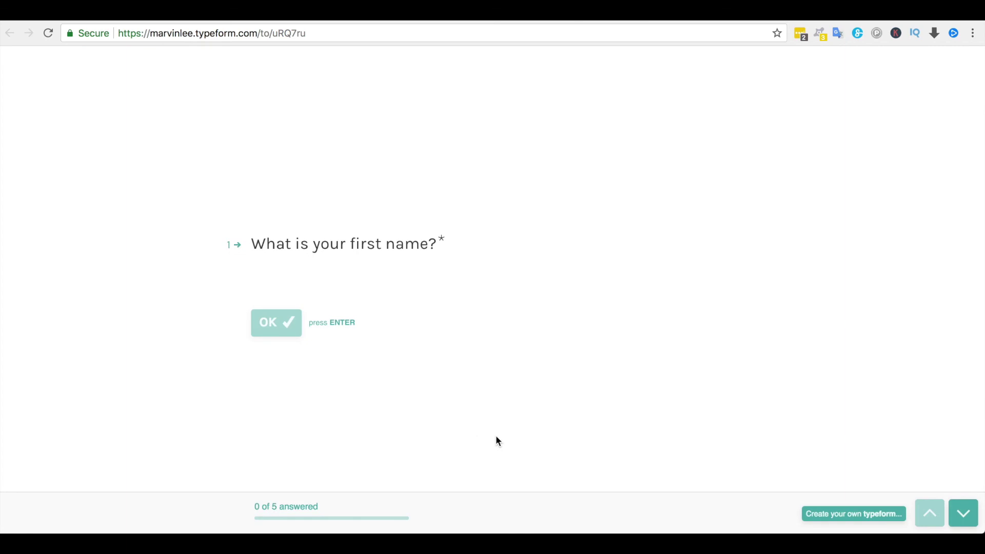
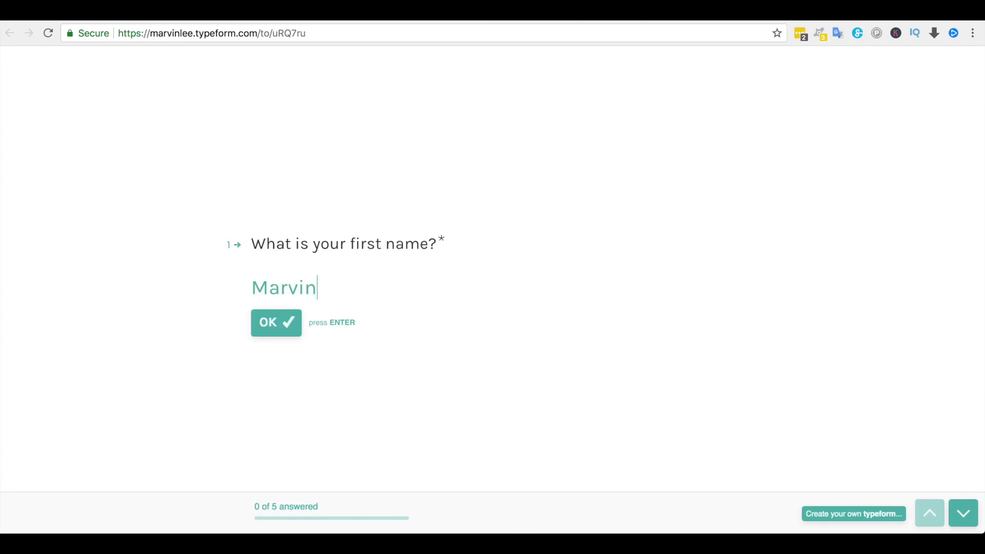
{"action": "key", "text": "Return"}
{"action": "key", "text": "Return"}
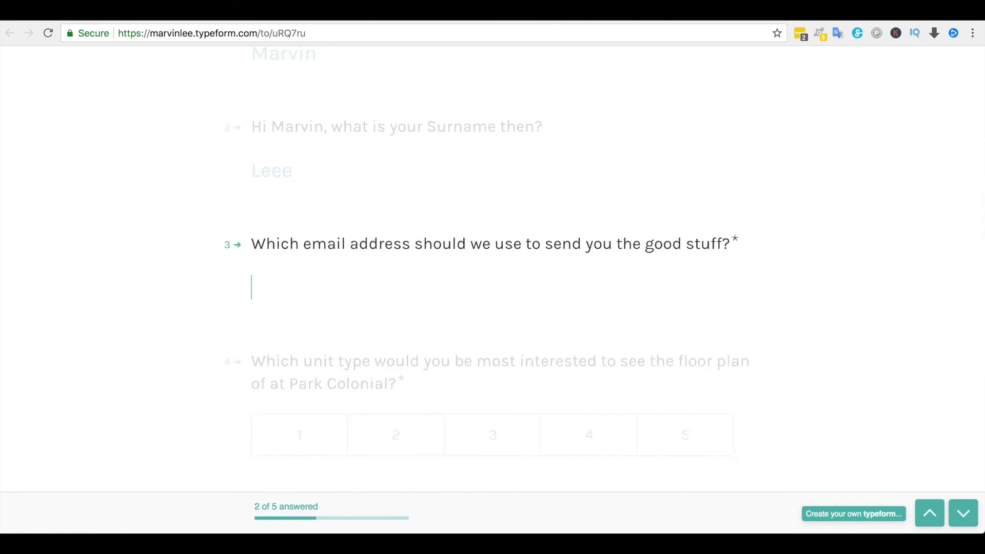
{"action": "type", "text": "abc@abc.com"}
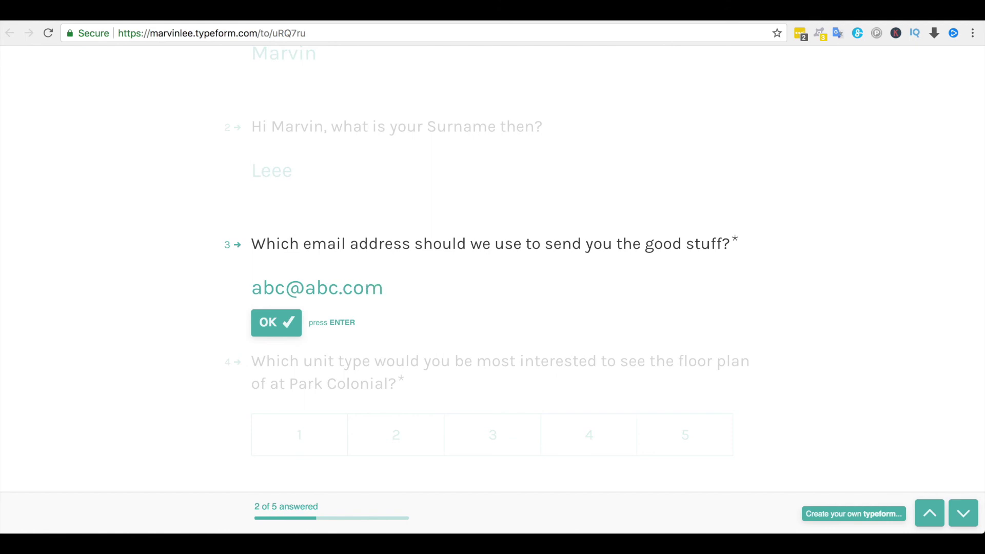
{"action": "key", "text": "Return"}
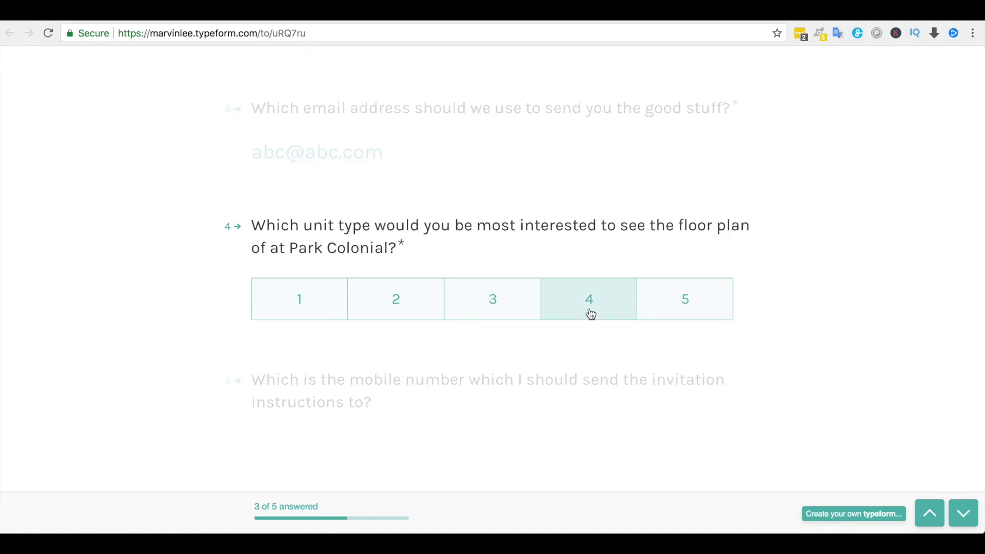
- Choose unit type 4, skip the mobile number, submit, and return to the editor
{"action": "left_click", "coordinate": [605, 321]}
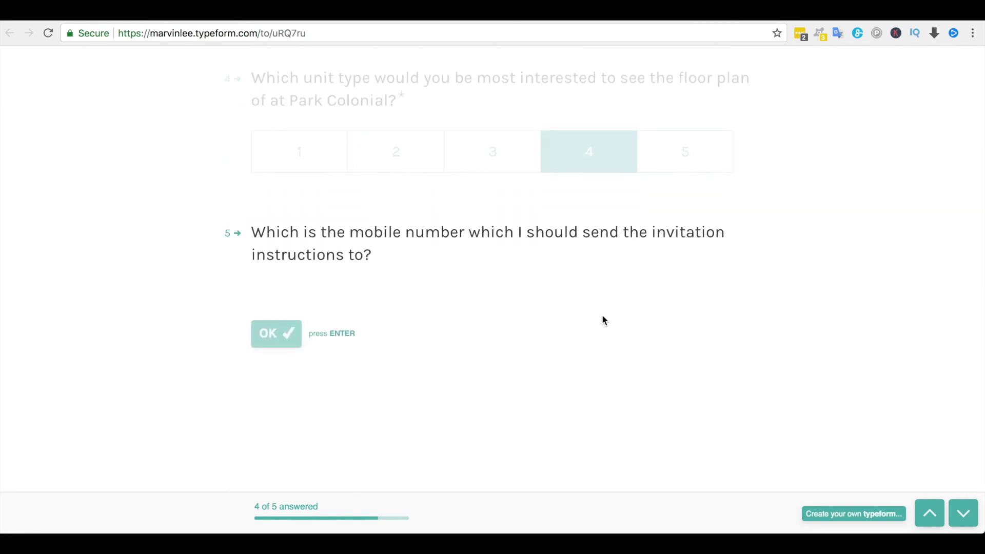
{"action": "key", "text": "Return"}
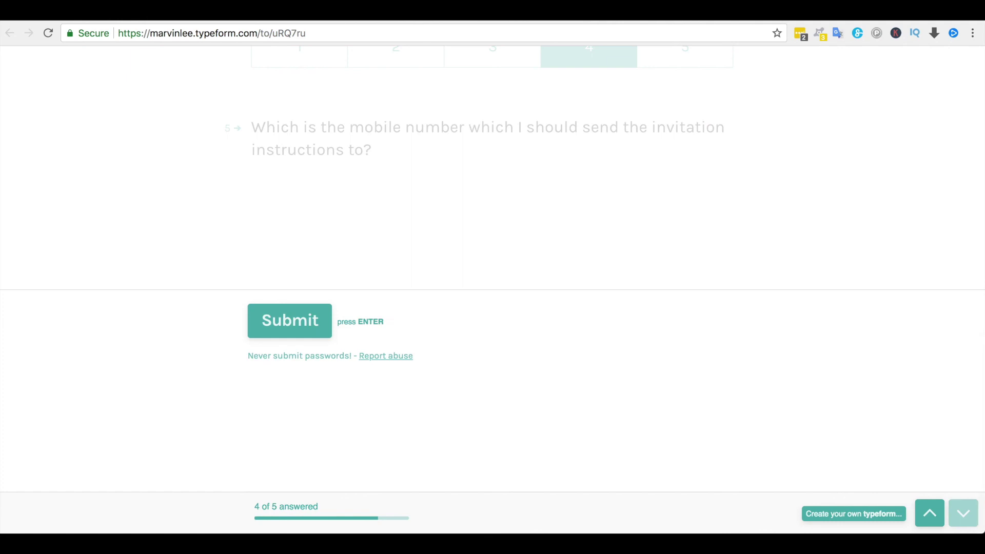
{"action": "key", "text": "Return"}
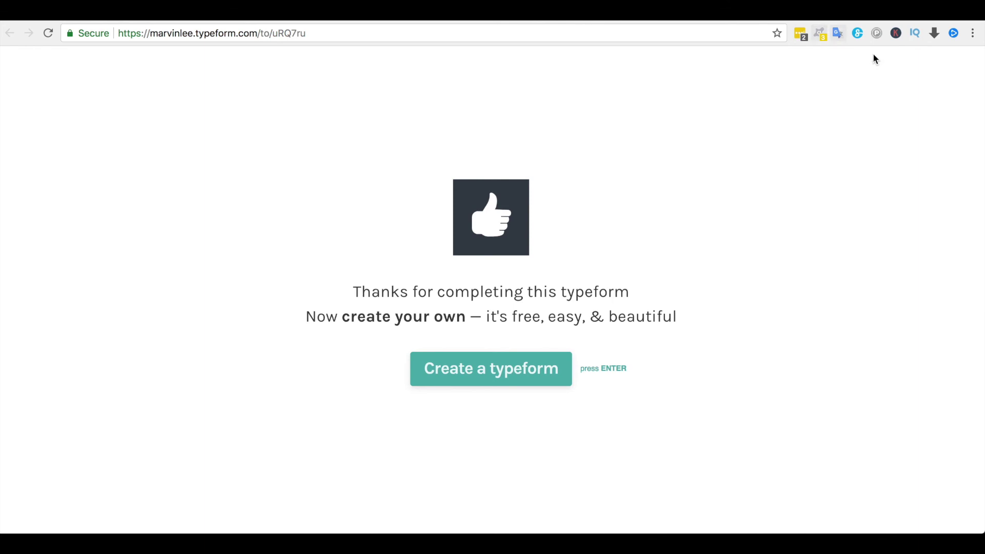
{"action": "left_click", "coordinate": [836, 20]}
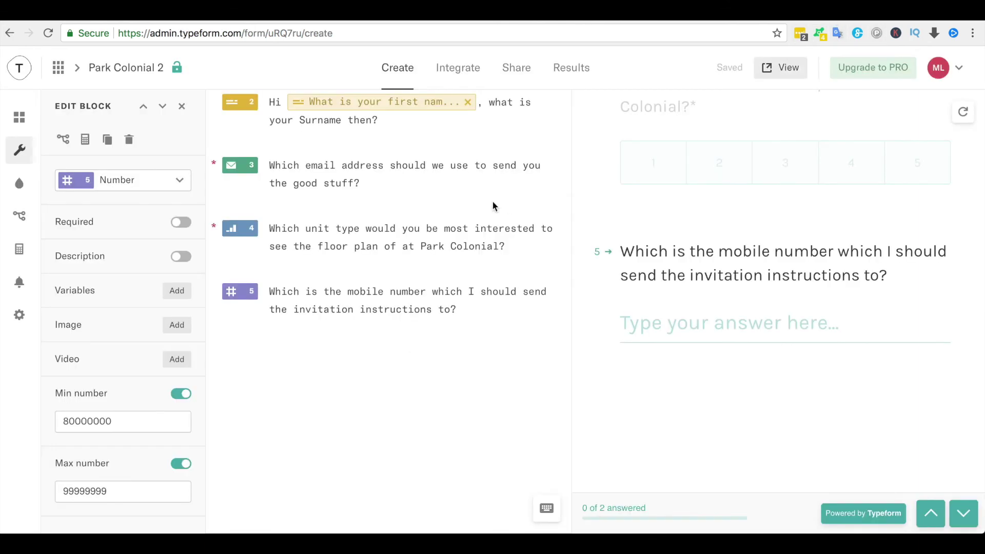
- Open Results > Responses and view the answers of both submitted responses
{"action": "left_click", "coordinate": [575, 69]}
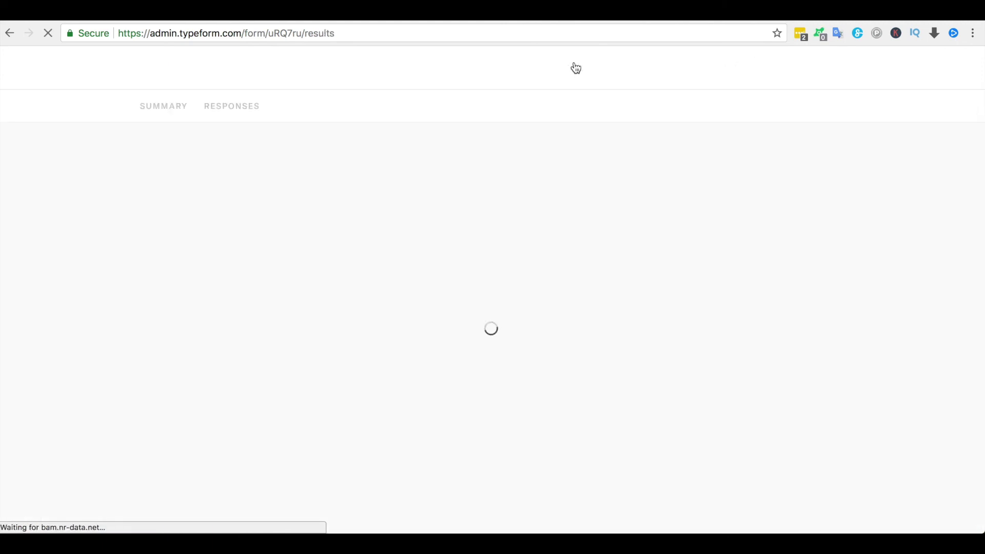
{"action": "left_click", "coordinate": [248, 108]}
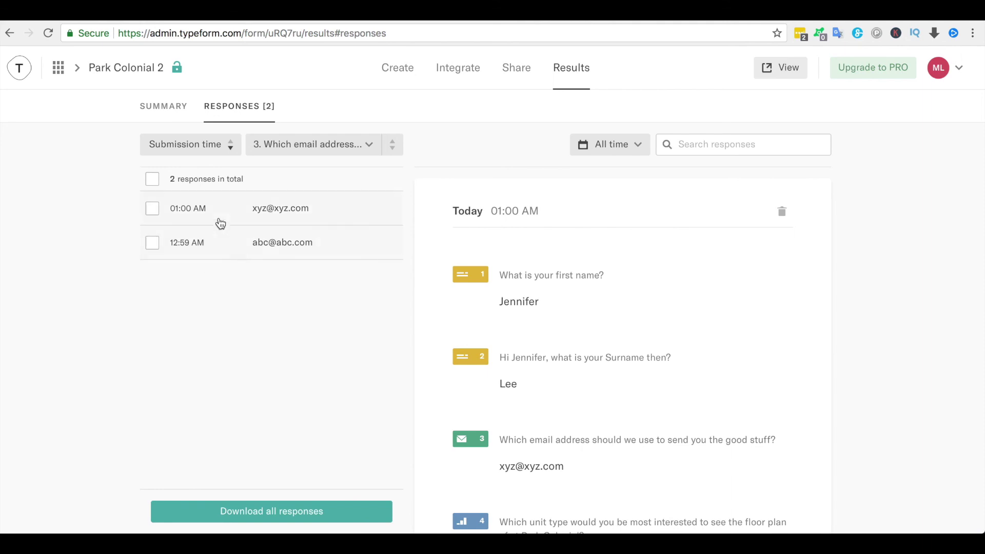
{"action": "left_click", "coordinate": [236, 210]}
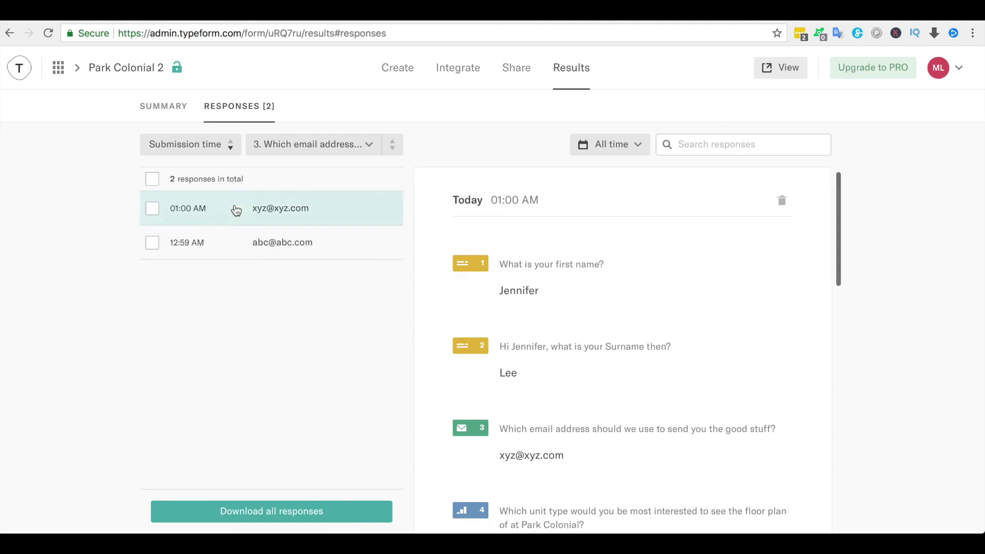
{"action": "left_click", "coordinate": [236, 241]}
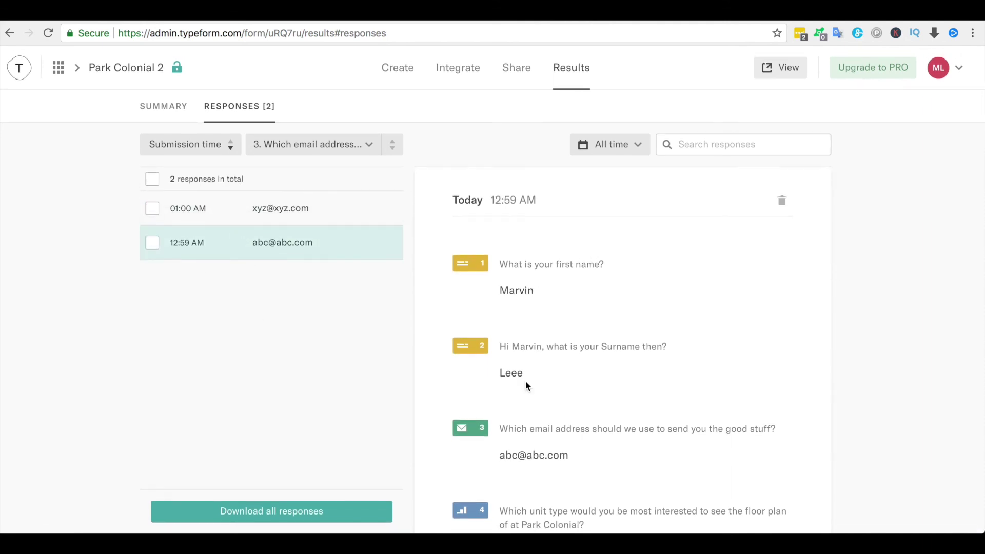
{"action": "scroll", "coordinate": [525, 380], "scroll_direction": "down", "scroll_amount": 4}
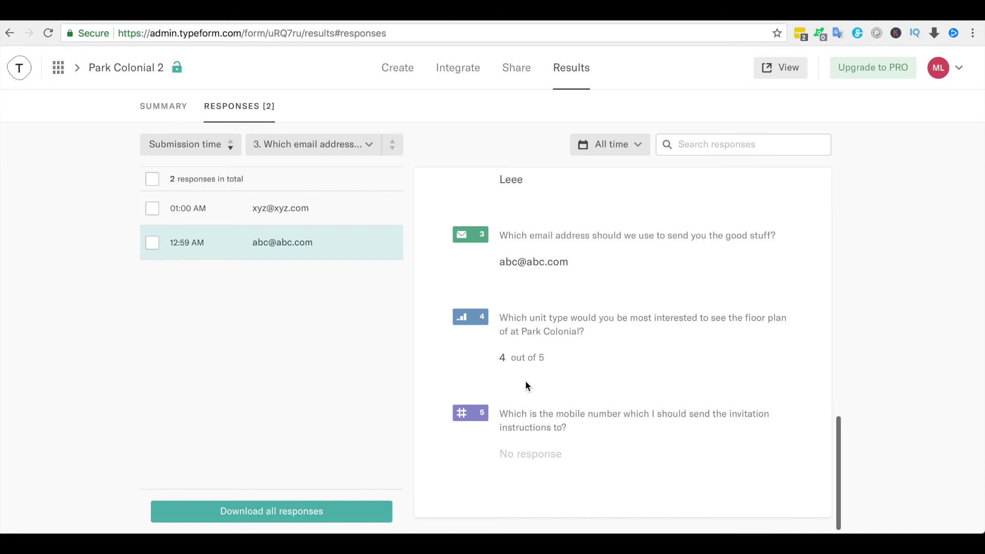
{"action": "left_click", "coordinate": [290, 223]}
{"action": "scroll", "coordinate": [494, 303], "scroll_direction": "up", "scroll_amount": 3}
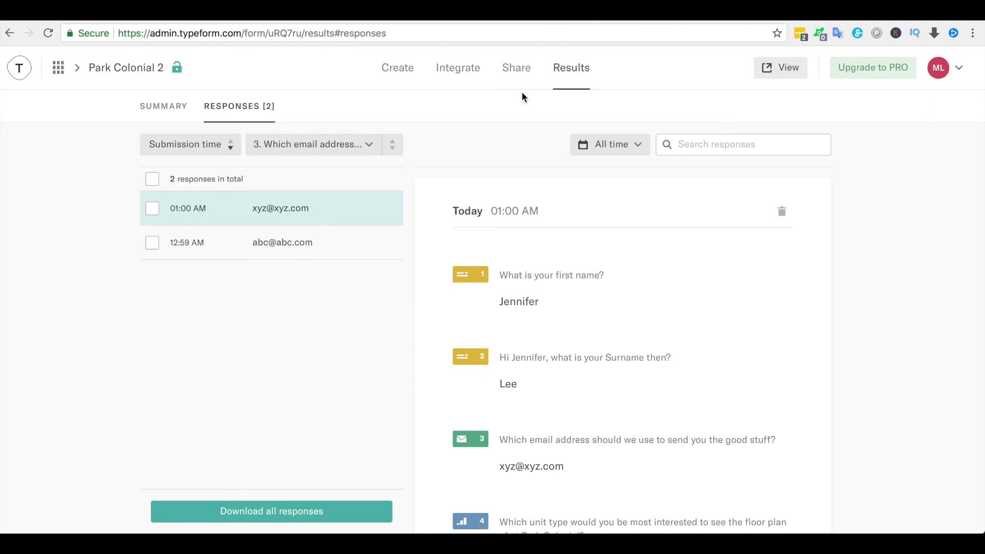
- Copy the form's public link from Share, open it, and start past the welcome screen
{"action": "left_click", "coordinate": [523, 76]}
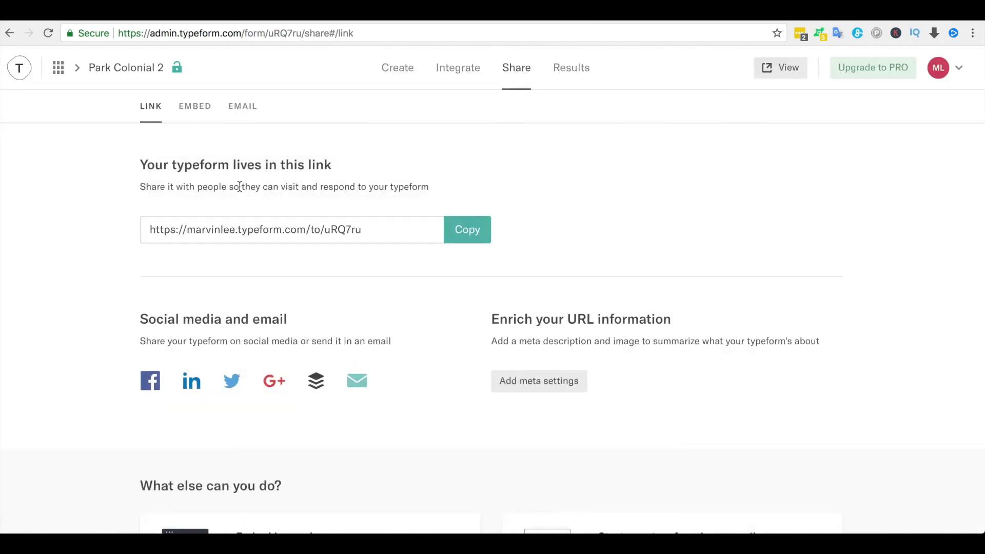
{"action": "left_click_drag", "start_coordinate": [365, 229], "coordinate": [136, 229]}
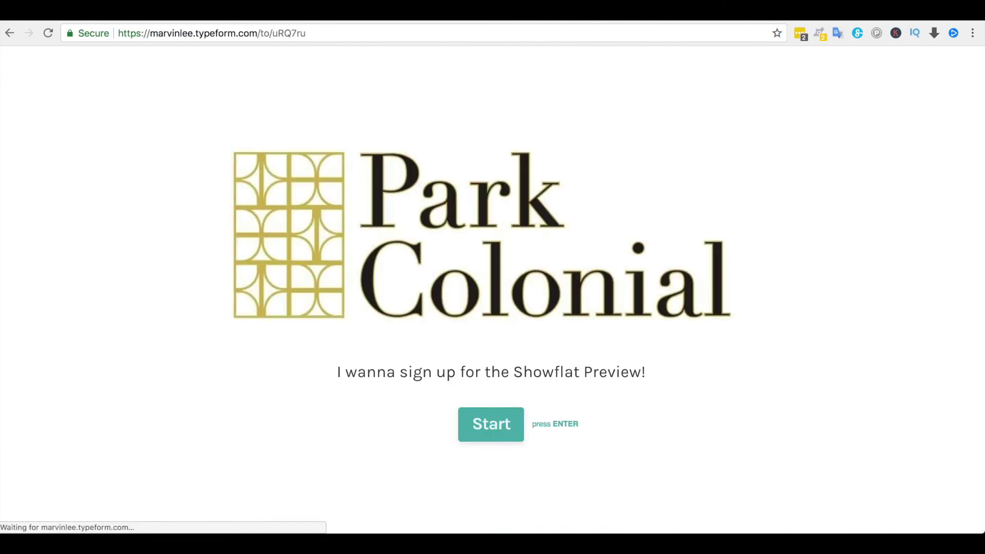
{"action": "left_click", "coordinate": [514, 435]}
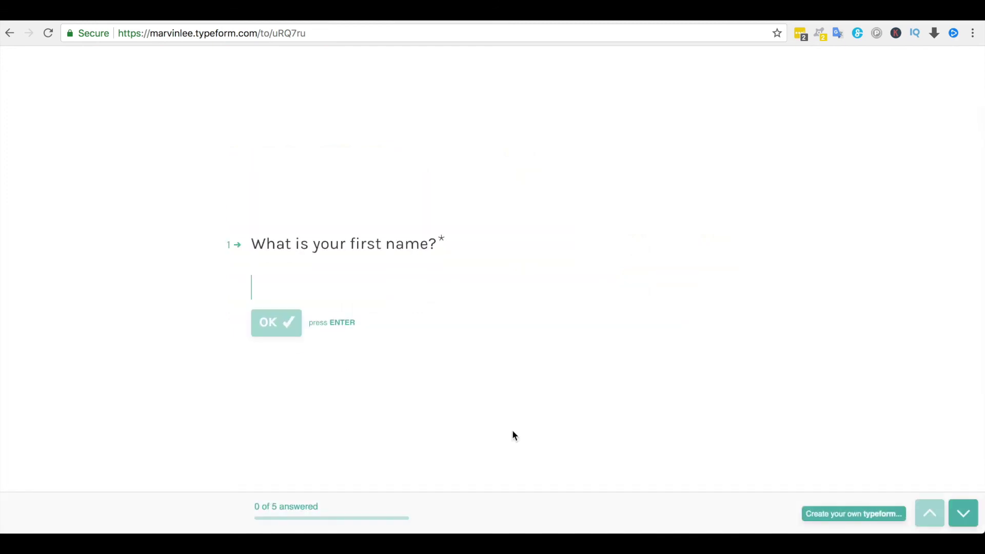